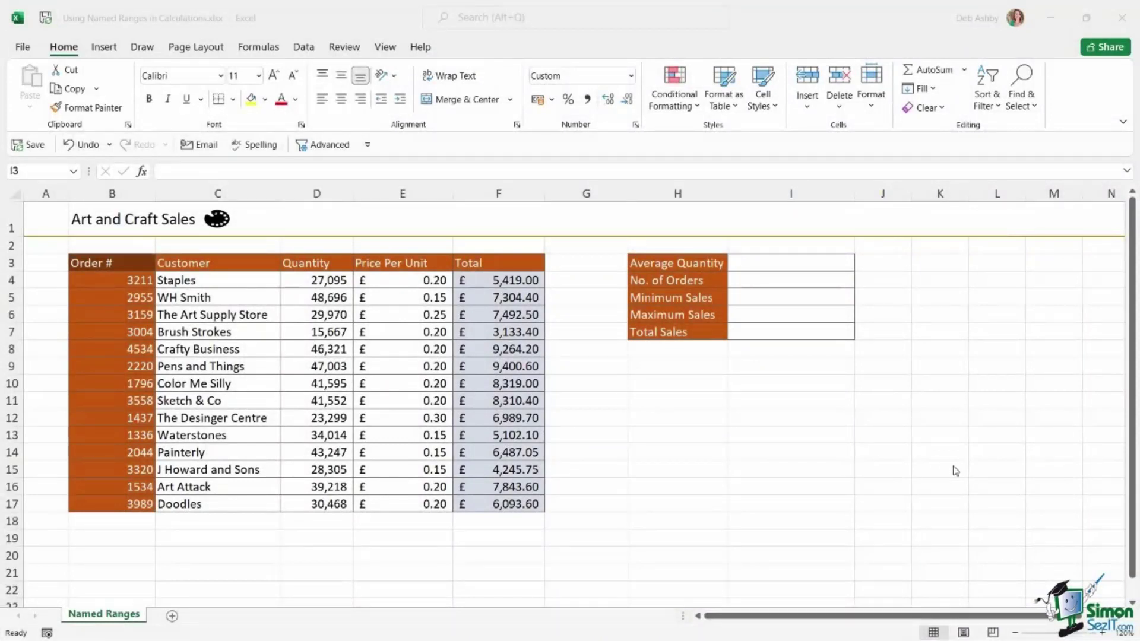
Calculate the Average Quantity in cell I3 with =AVERAGE(Quantity), using the Quantity named range, and check the finished formula.
click(766, 266)
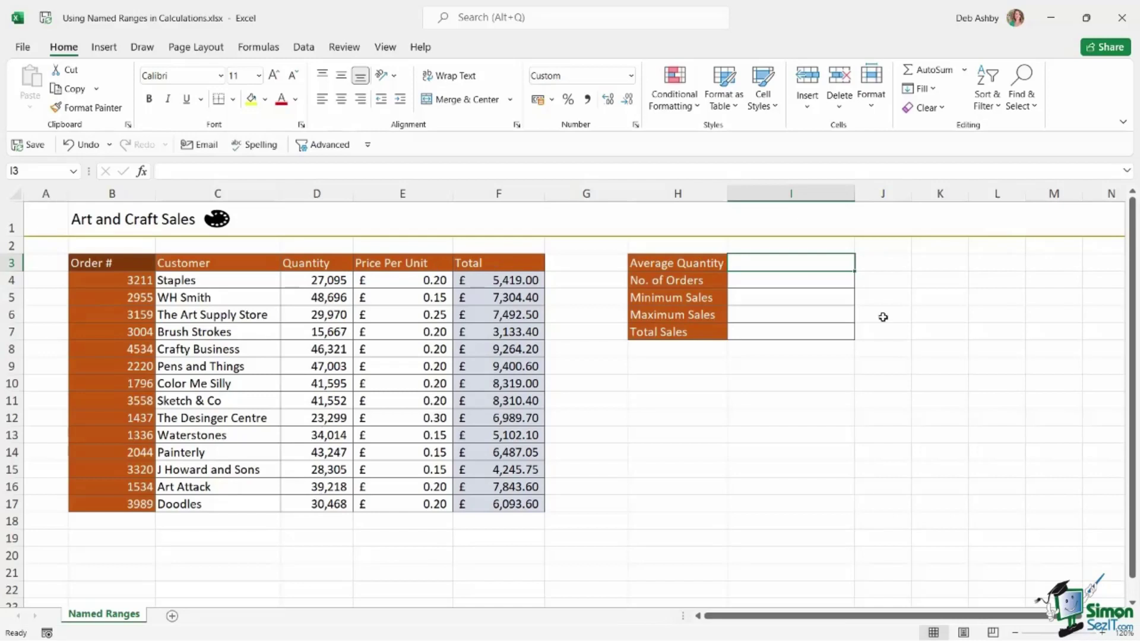
text(=AVERAGE)
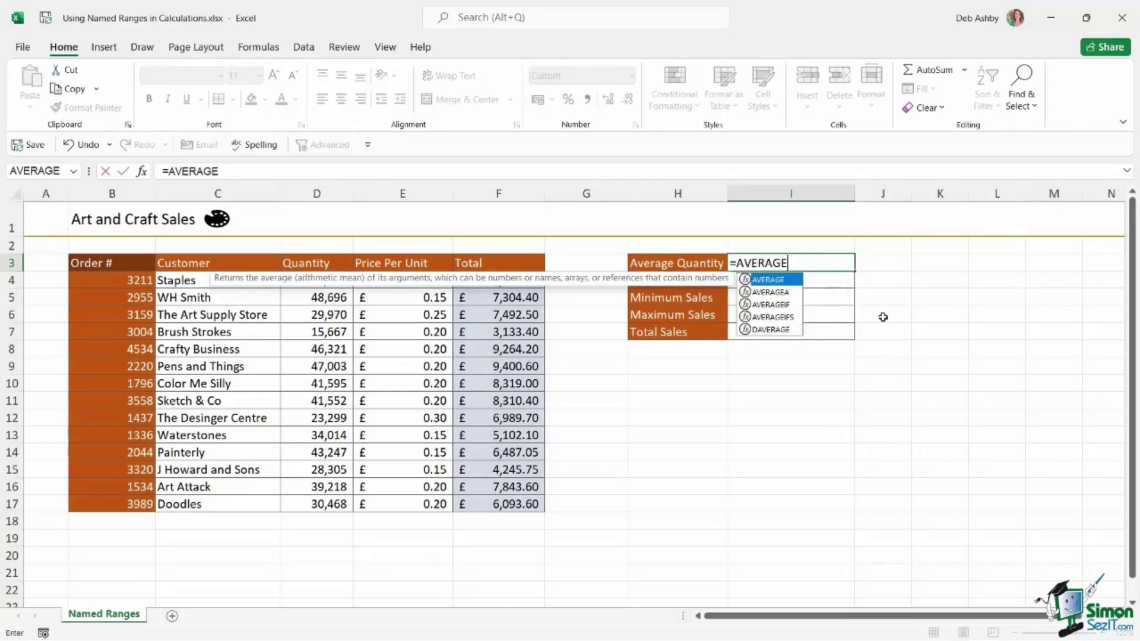
text(()
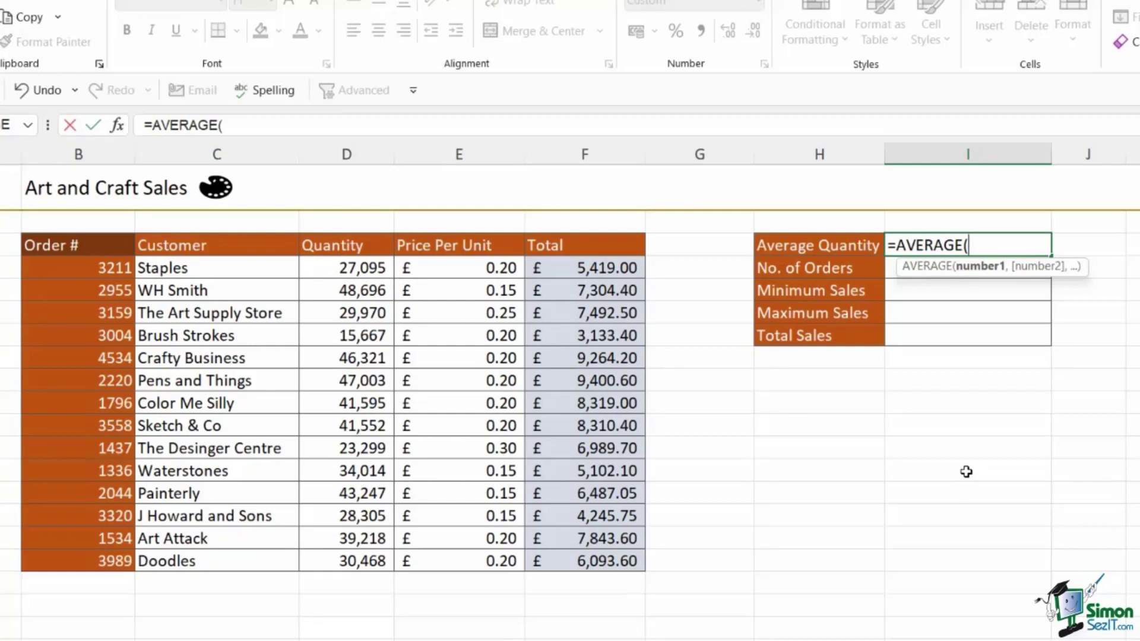
text(Qua)
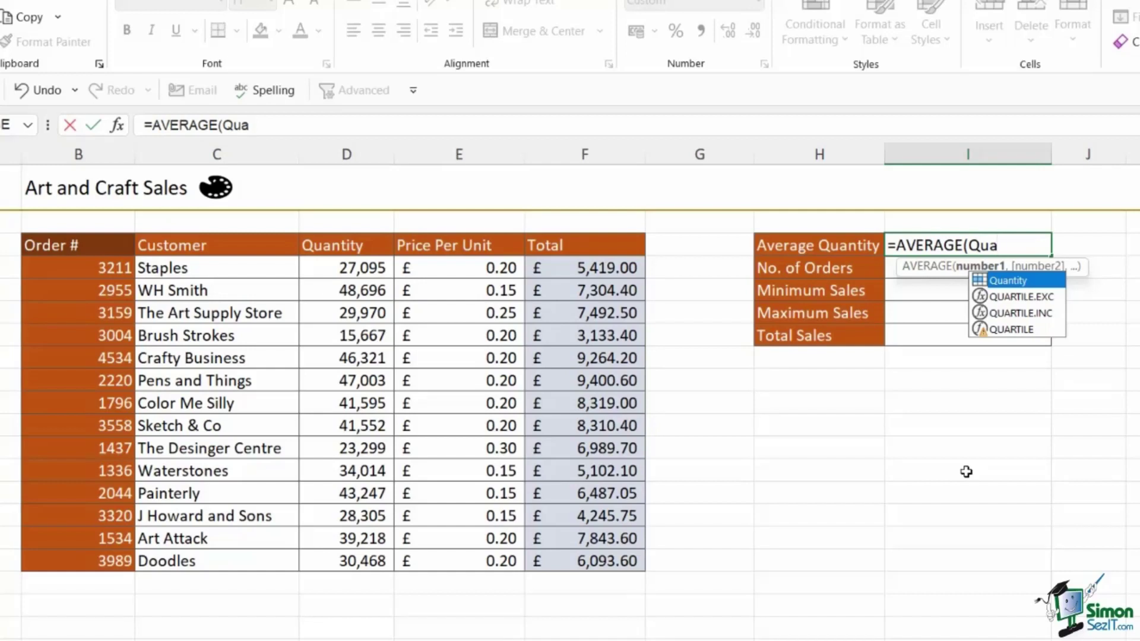
key(Tab)
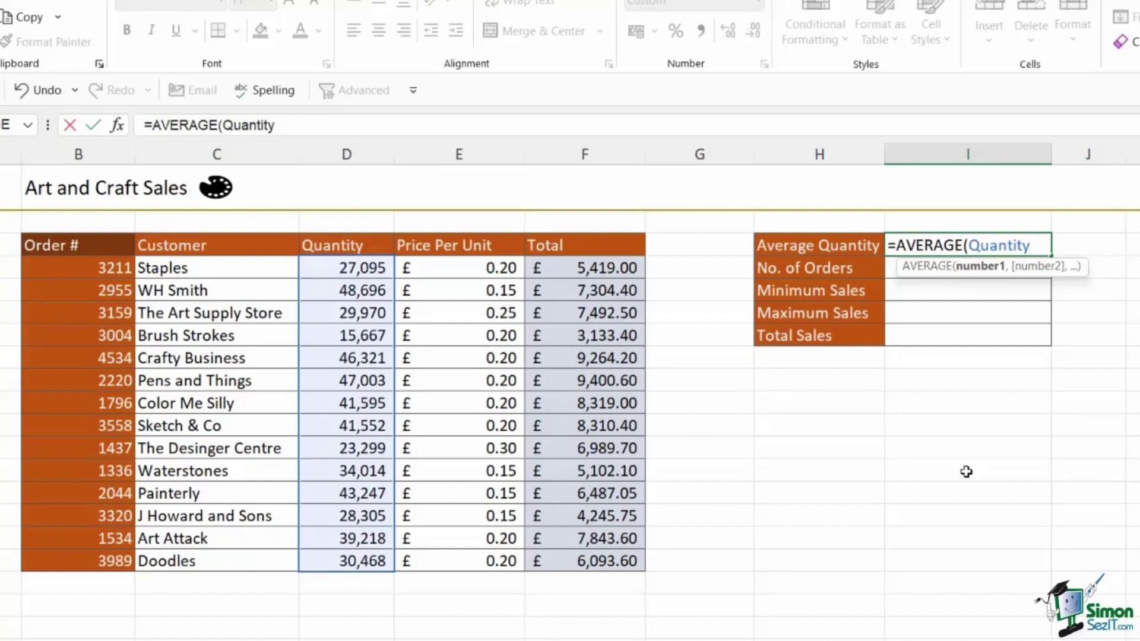
text())
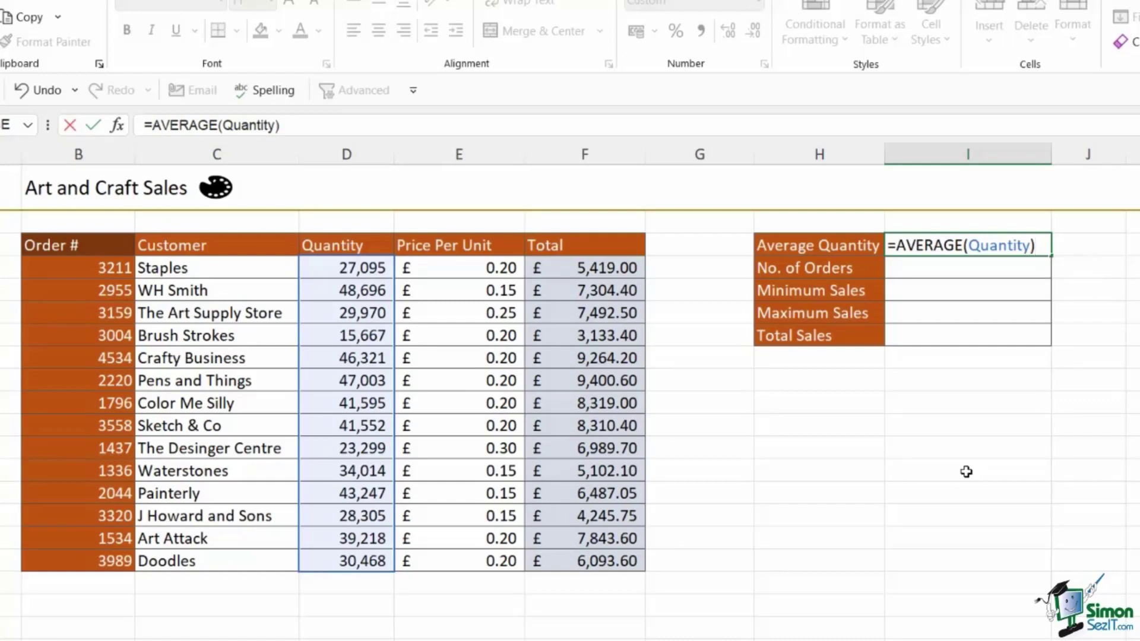
key(Return)
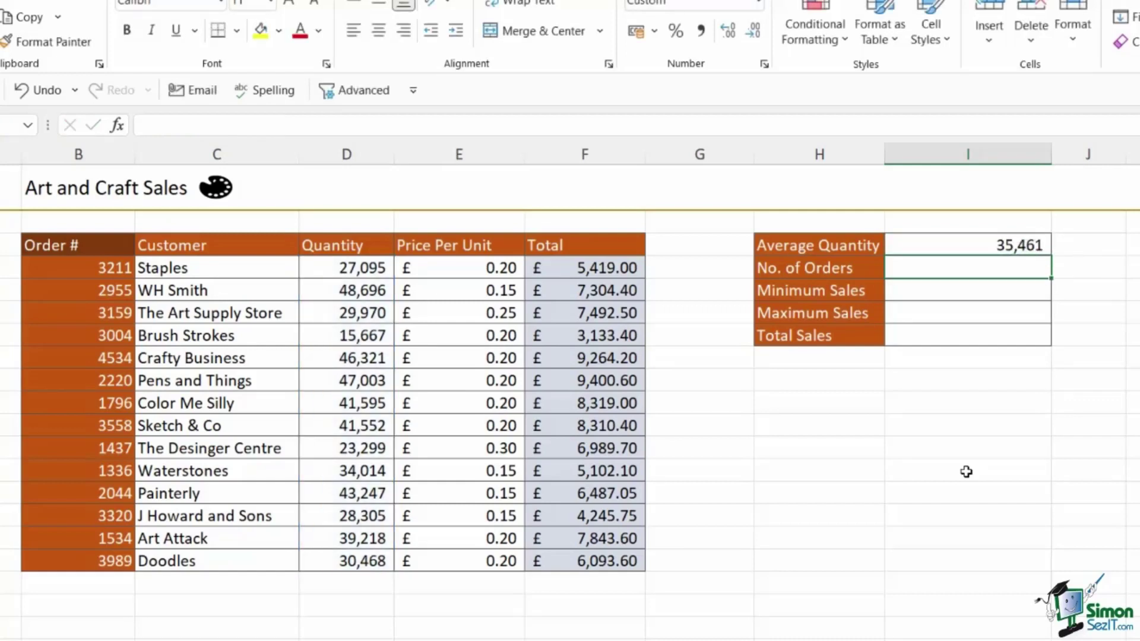
click(1000, 247)
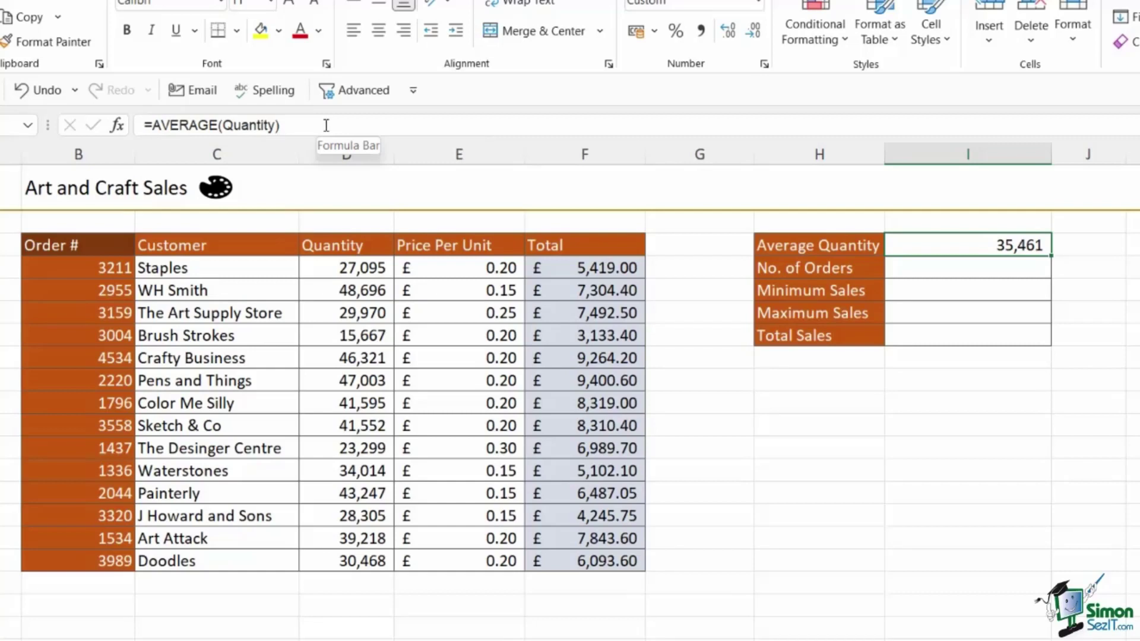
Calculate the No. of Orders in cell I4 with =COUNT(Orders), using the Orders named range.
click(978, 266)
text(=)
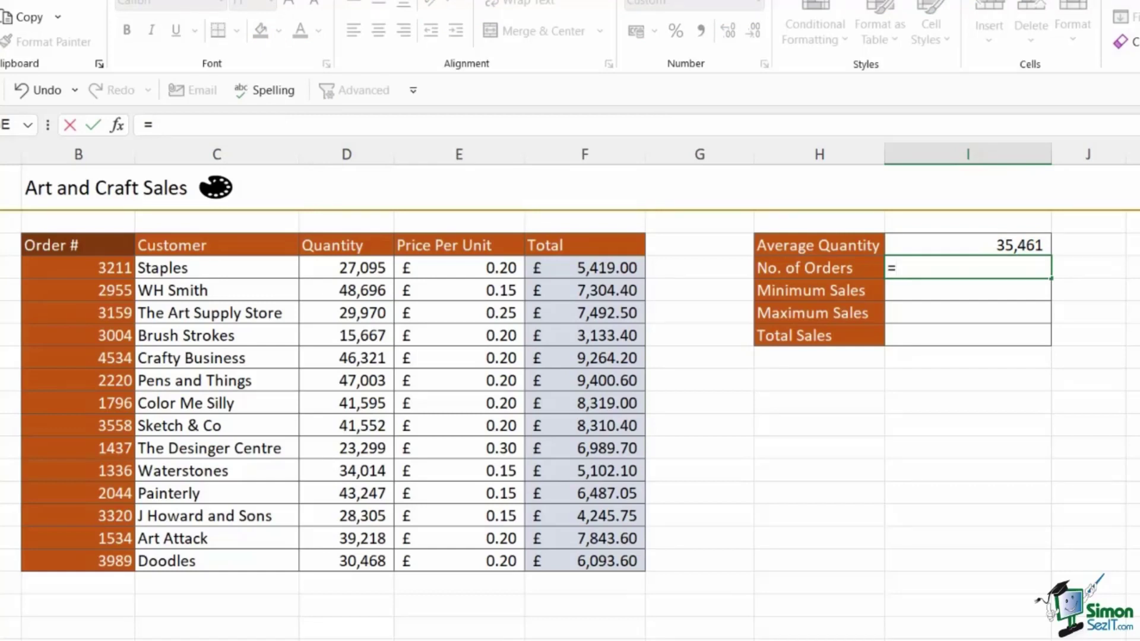
text(COUN)
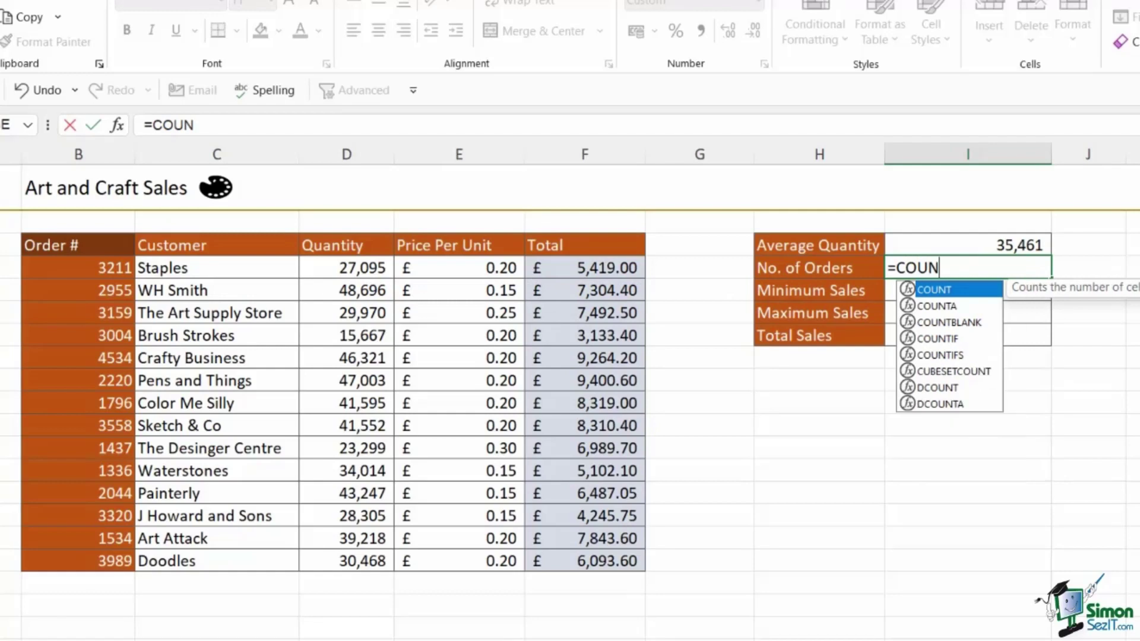
text(T()
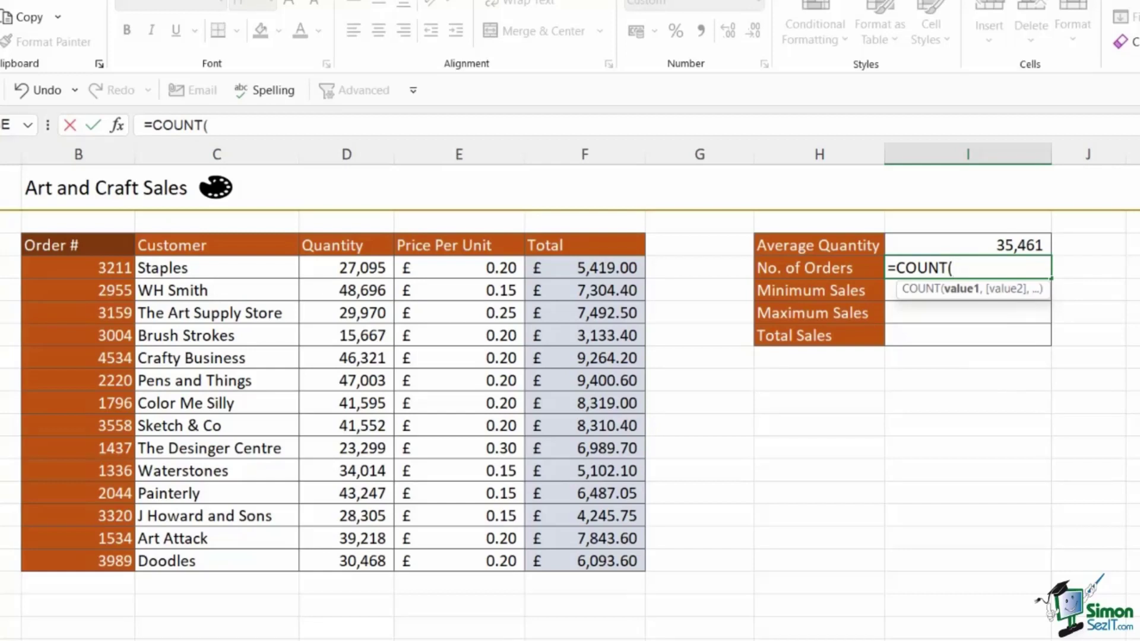
text(Ord)
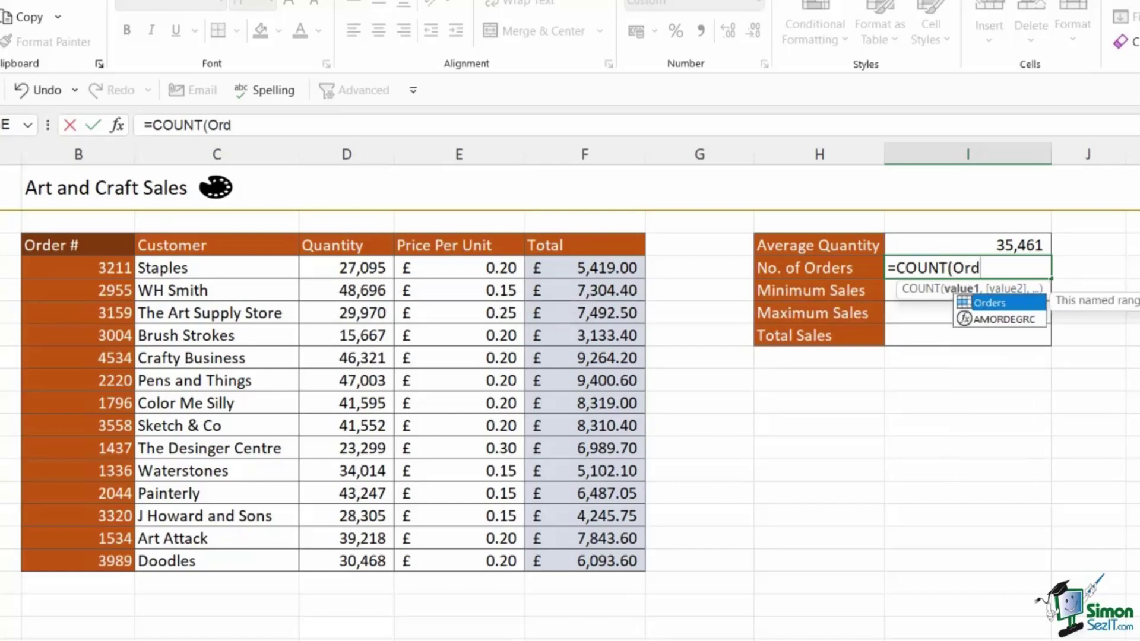
key(Tab)
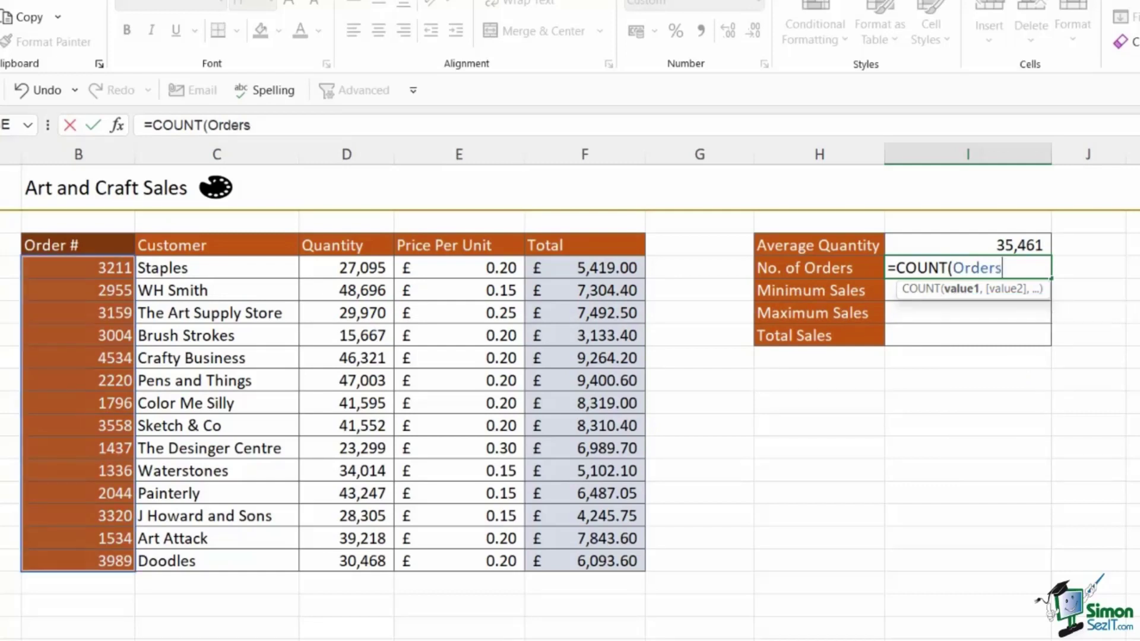
text())
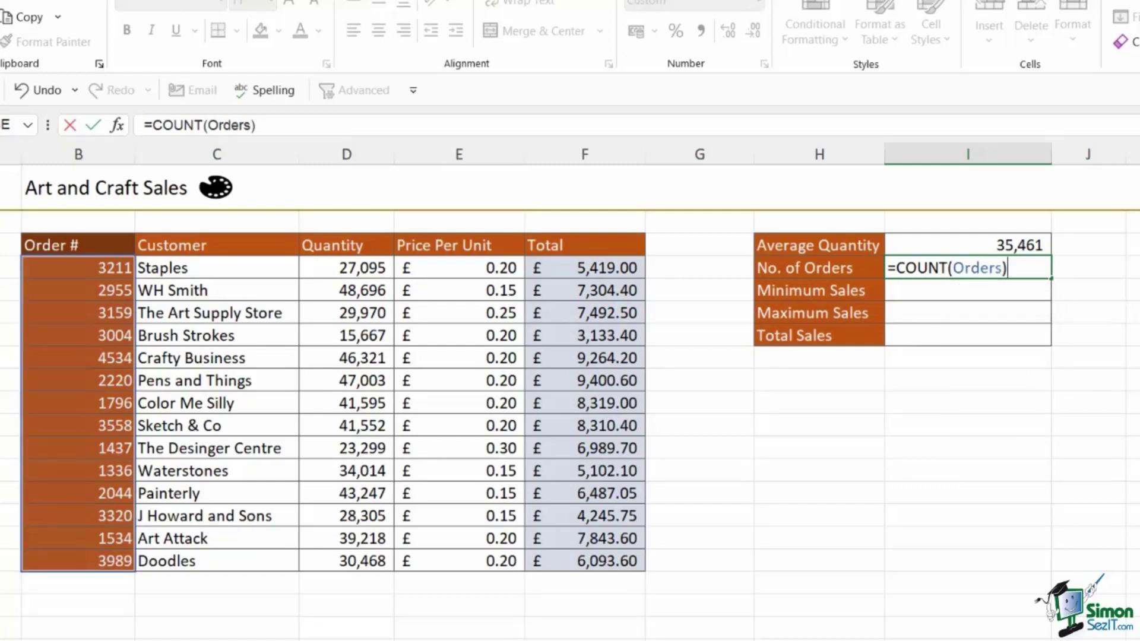
key(Return)
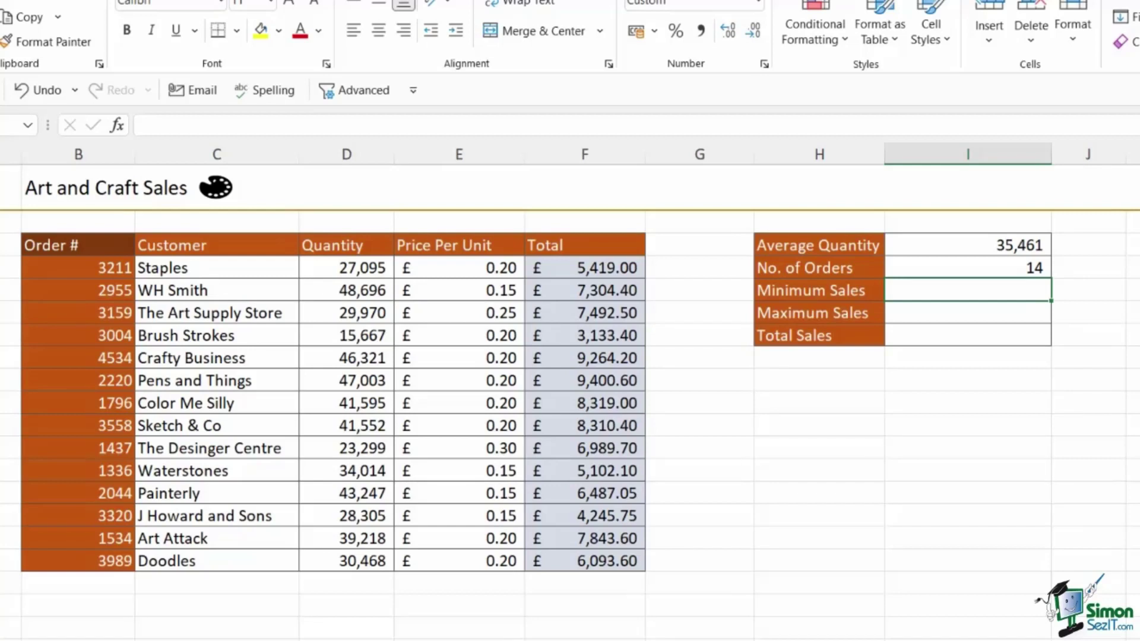
Calculate Minimum Sales in cell I5 with =MIN(Total), choosing the Total range from the list of defined names.
text(=)
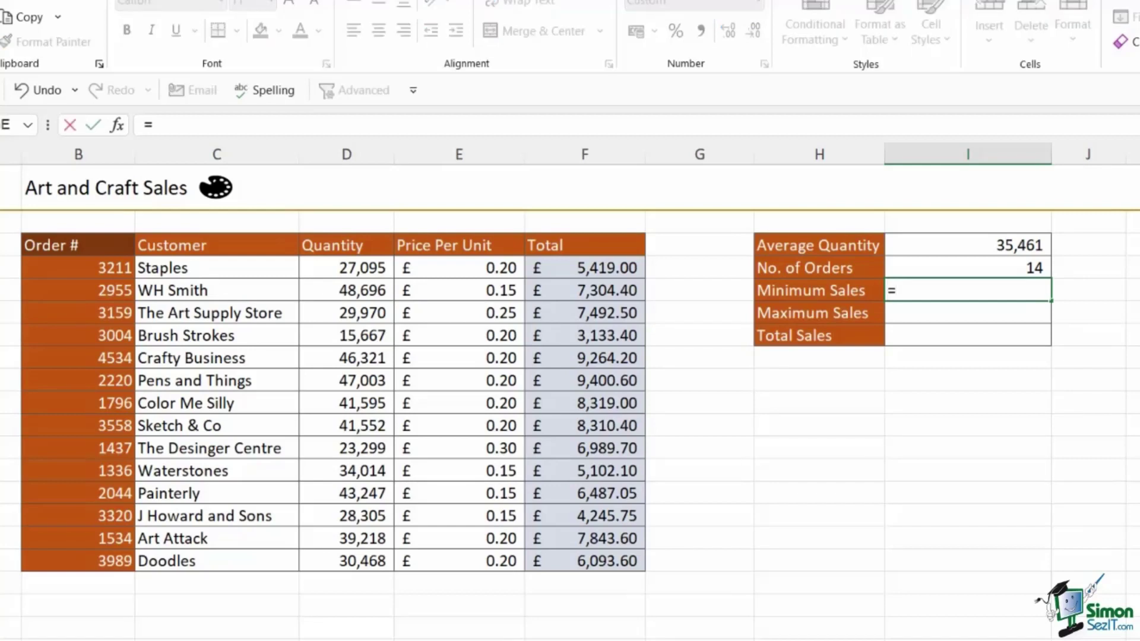
text(MI)
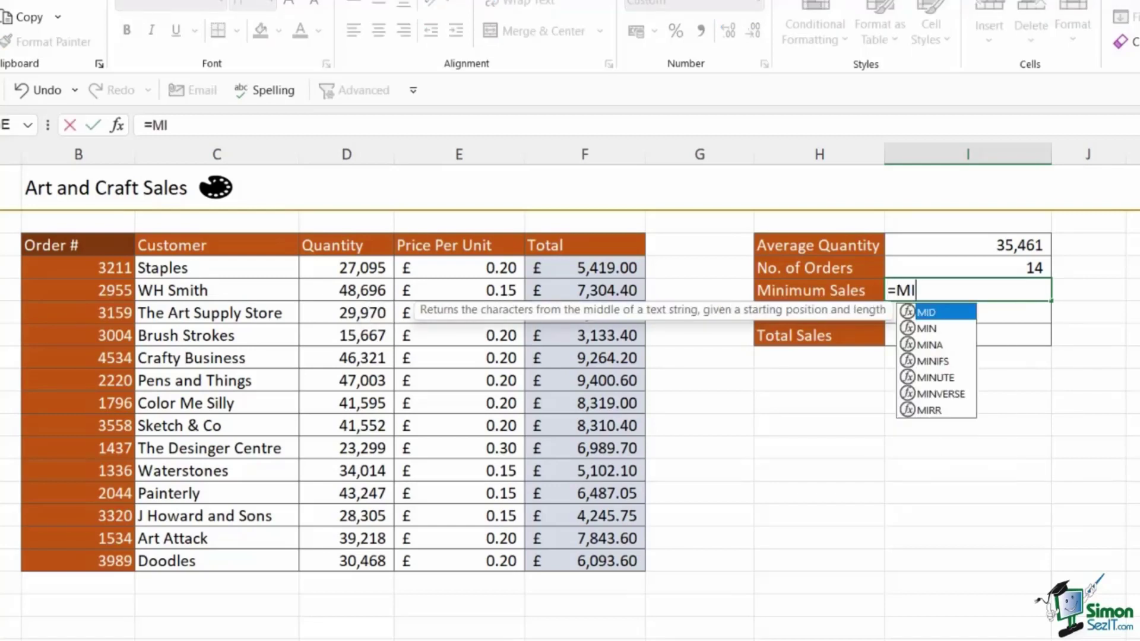
text(N()
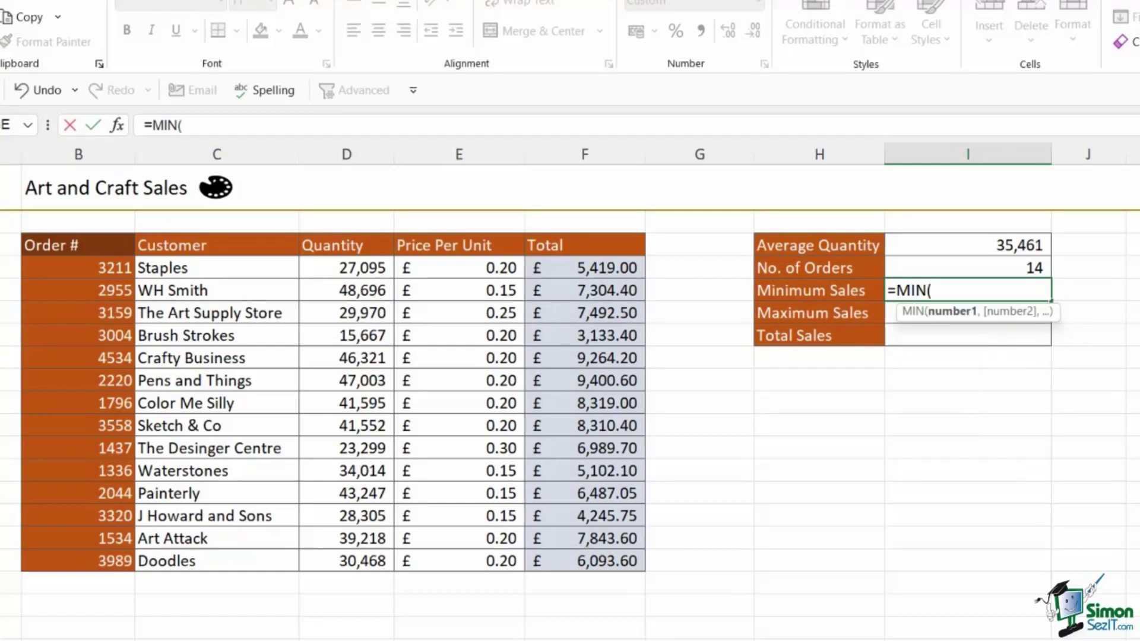
key(F3)
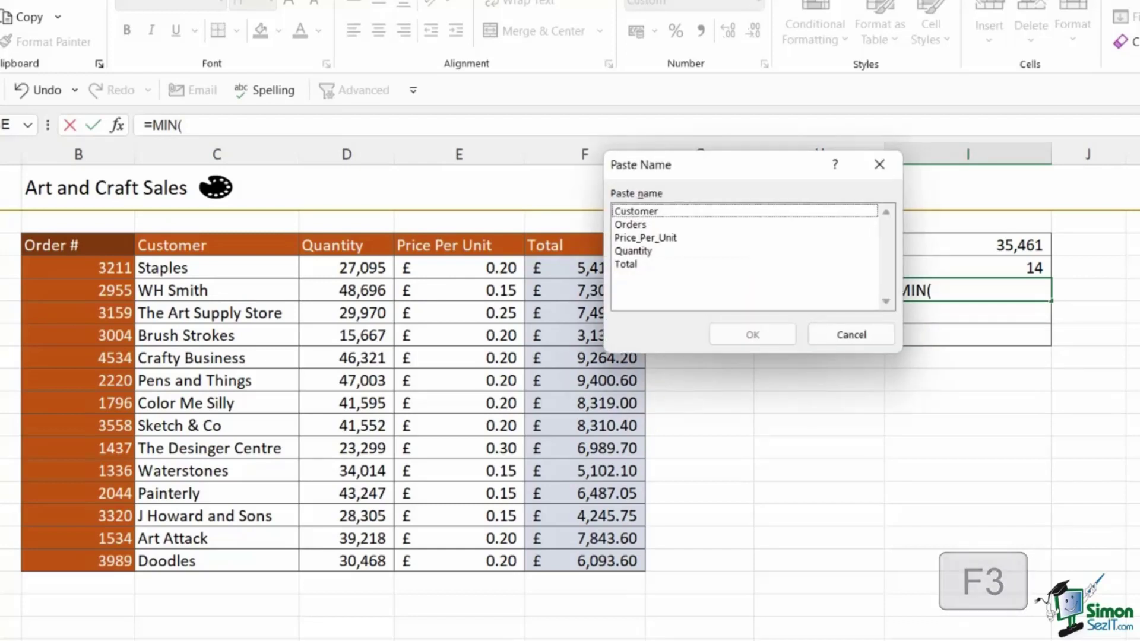
drag(747, 171, 499, 249)
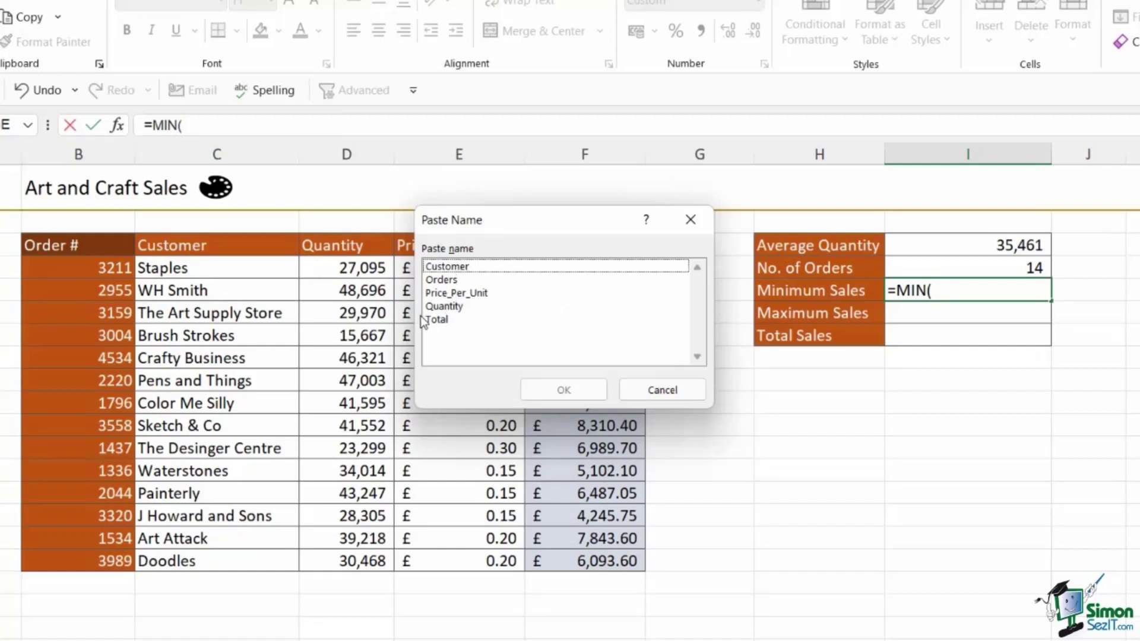
click(443, 322)
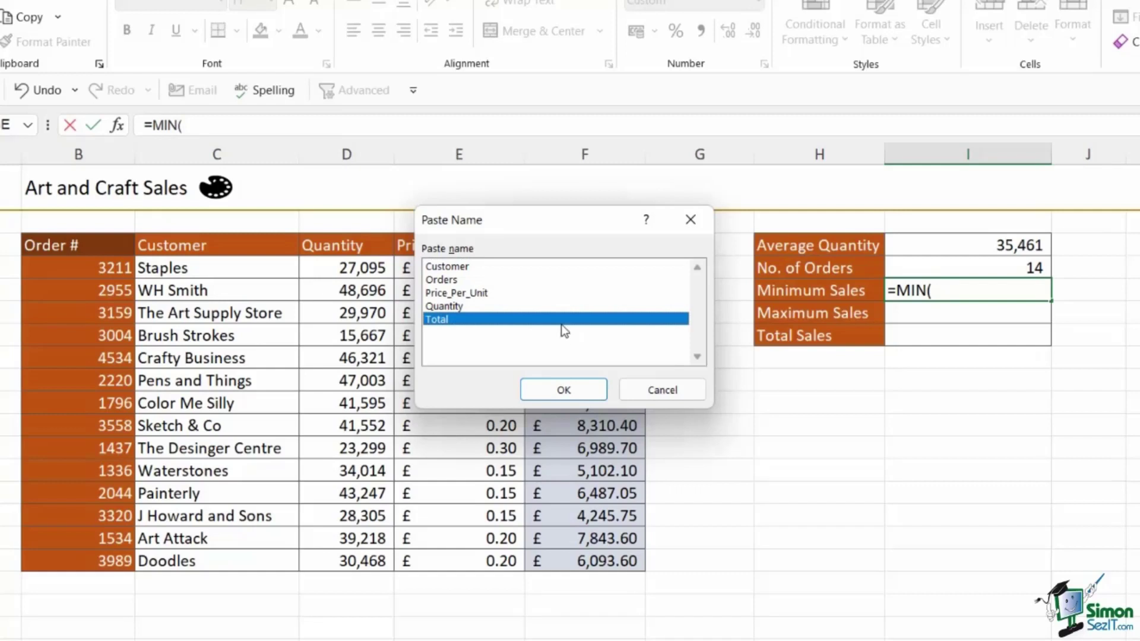
click(549, 391)
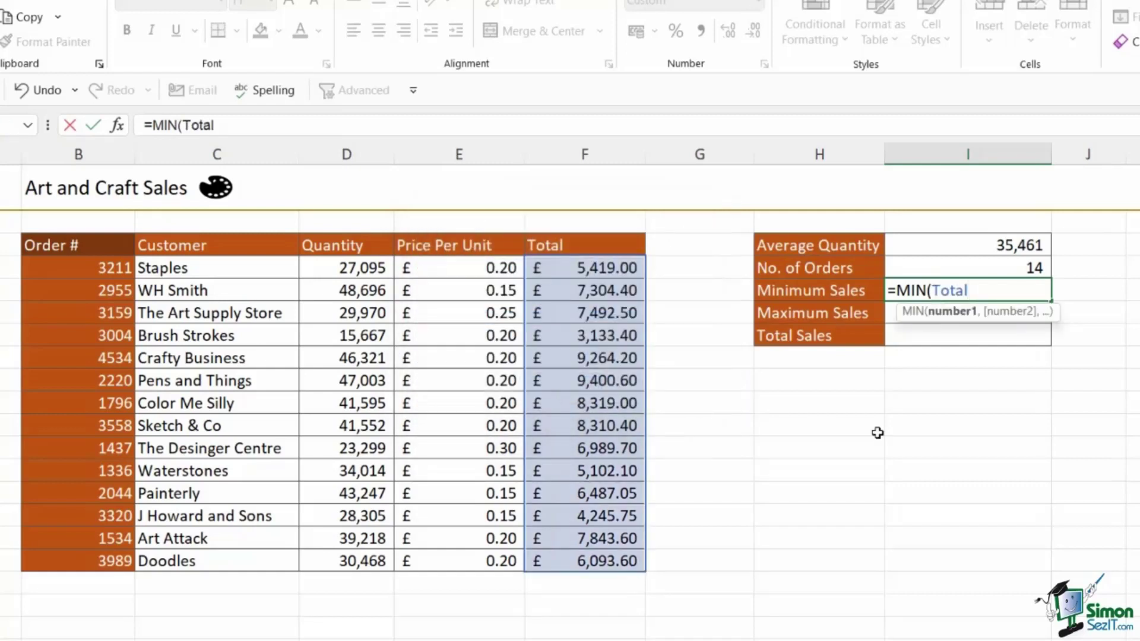
text())
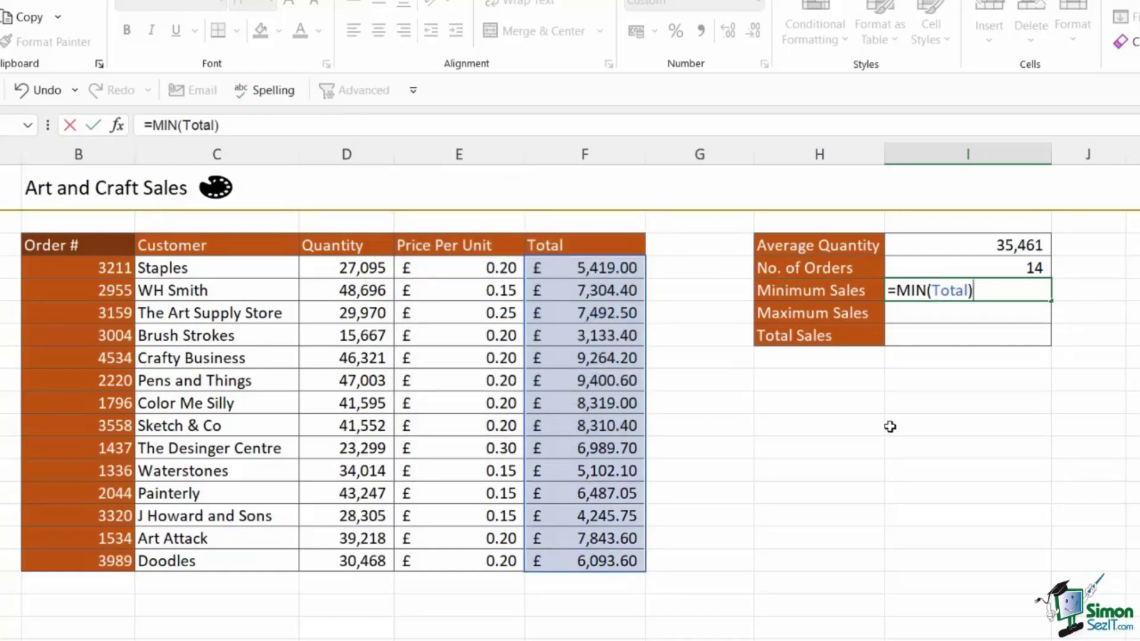
key(Return)
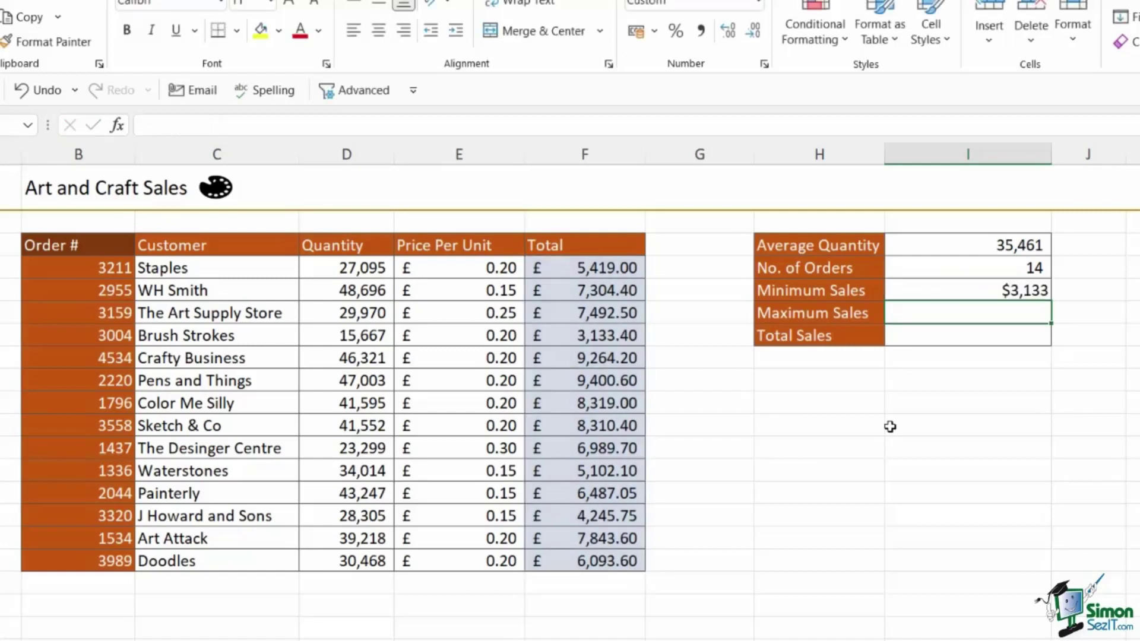
Calculate Maximum Sales in cell I6 with =MAX(Total), choosing the Total range from the list of defined names.
text(=)
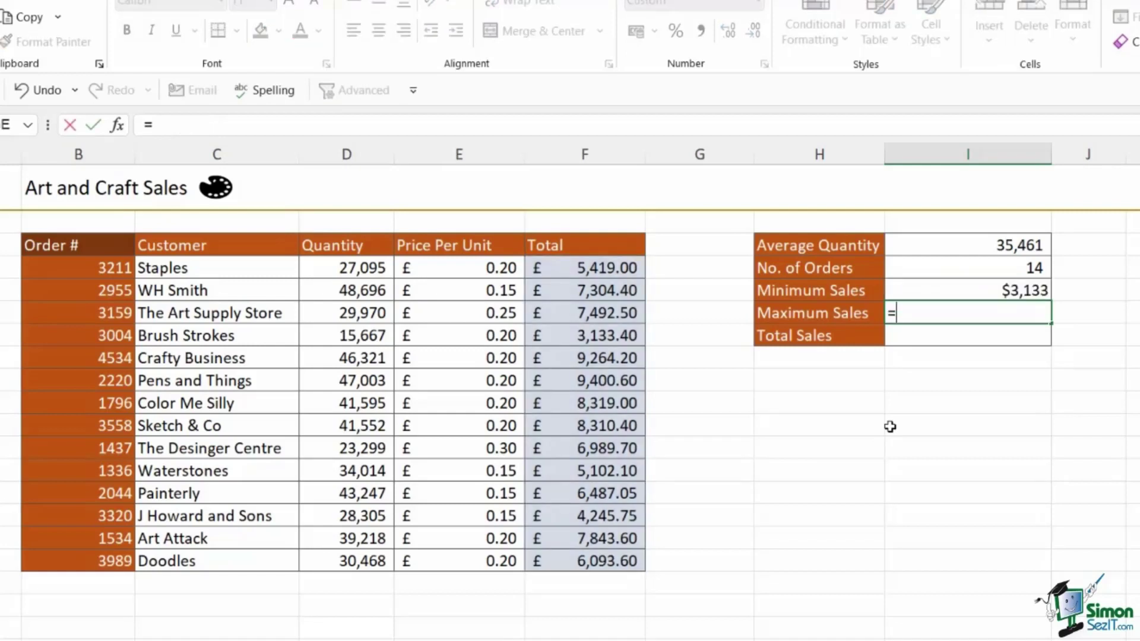
text(Max)
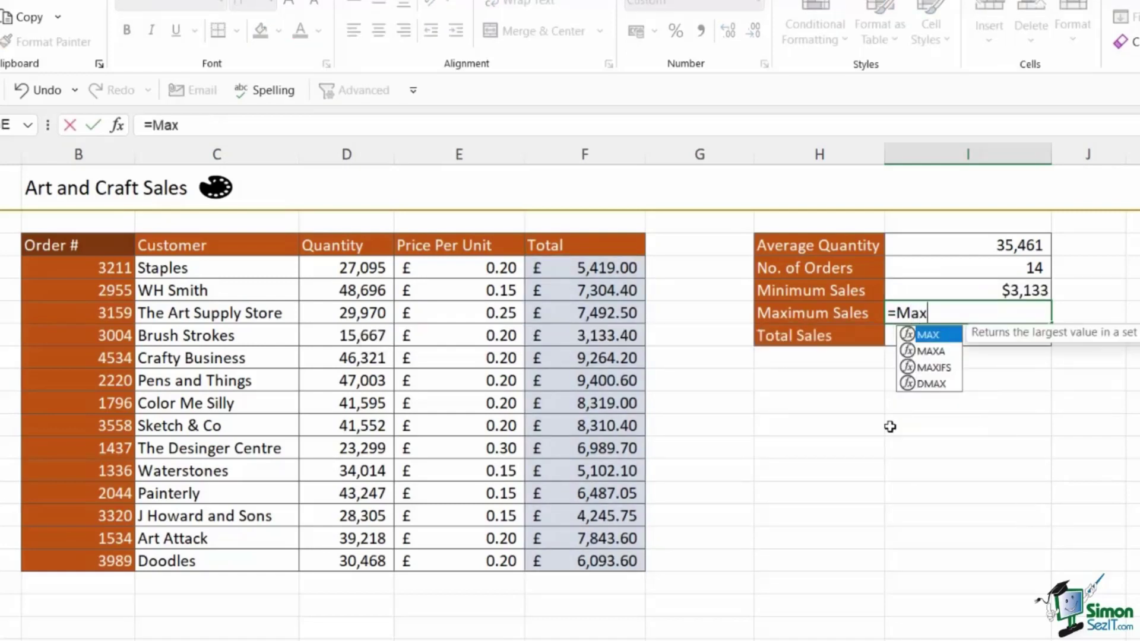
key(Tab)
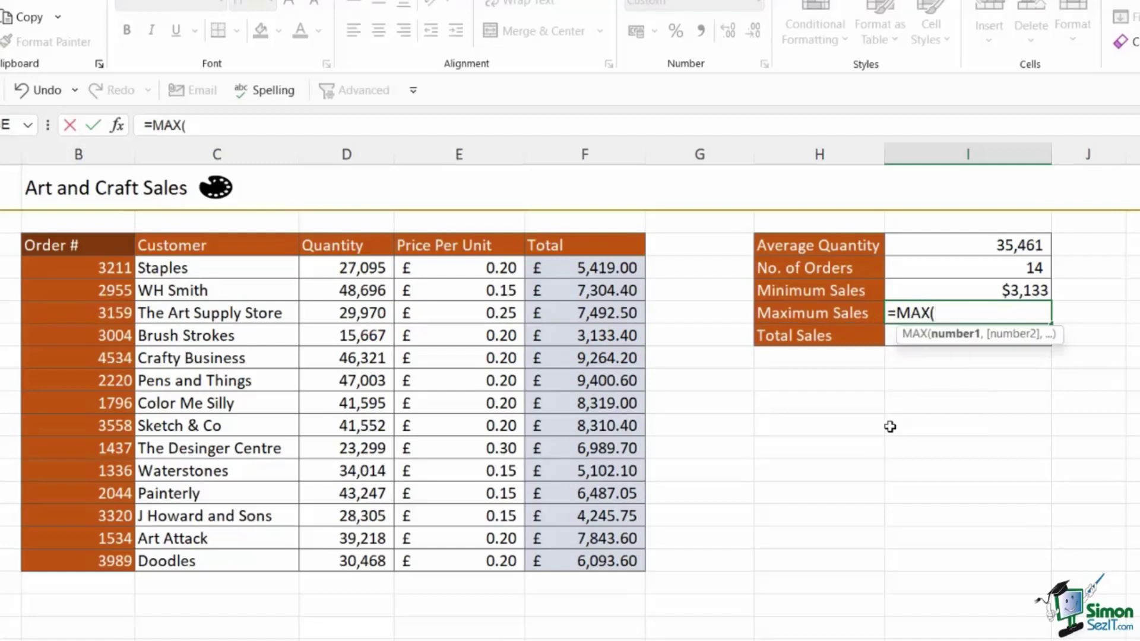
key(F3)
click(451, 319)
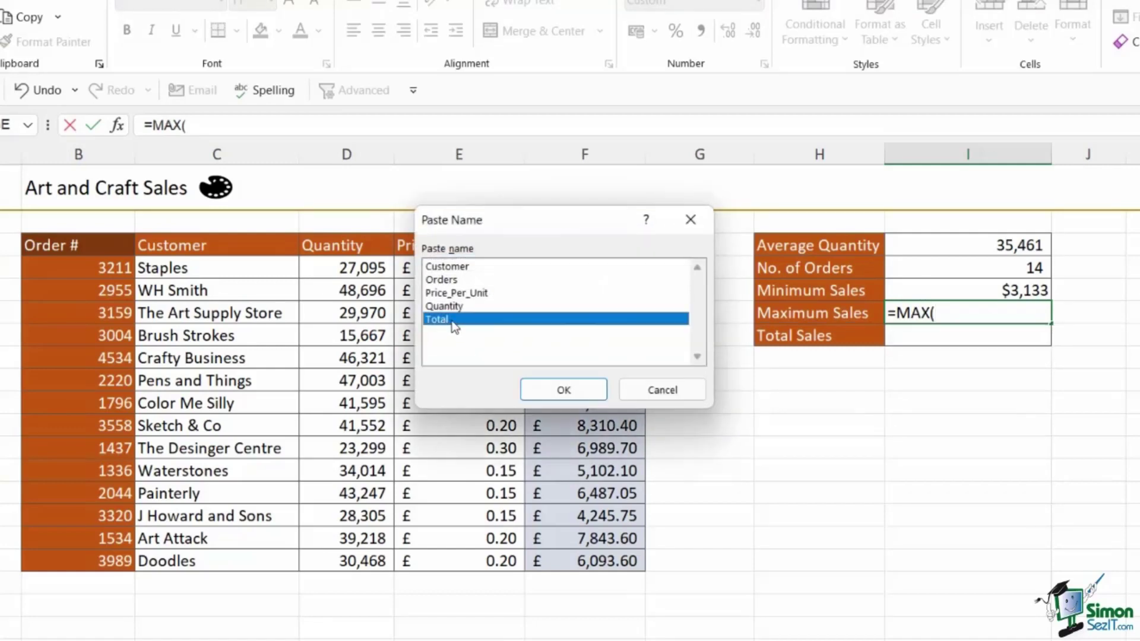
click(579, 388)
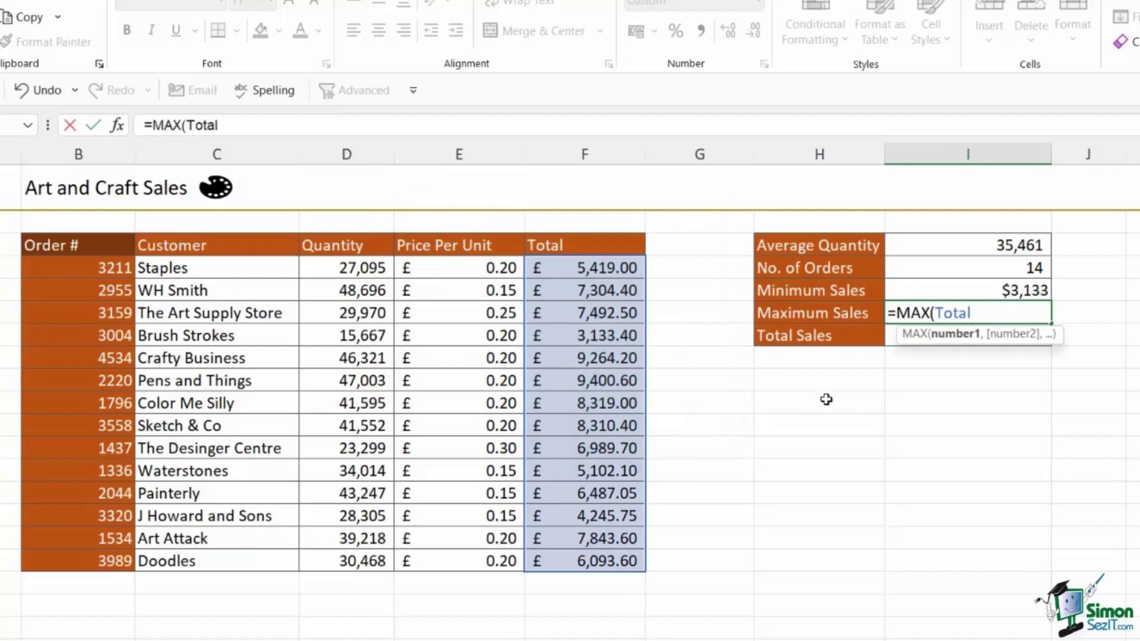
text())
key(Return)
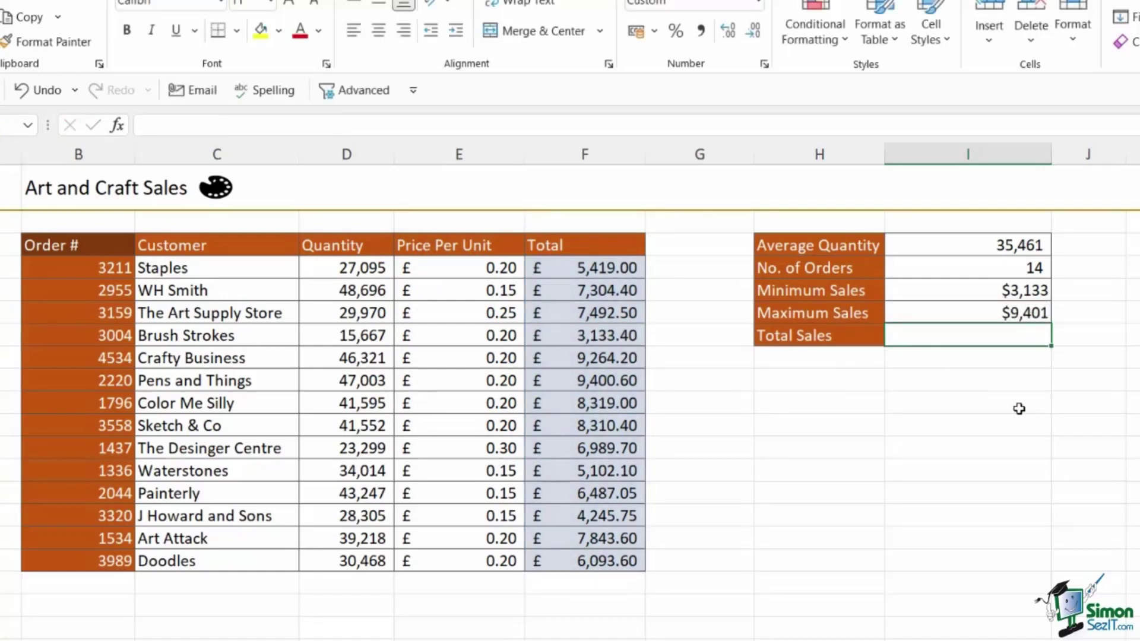
Calculate Total Sales in cell I7 with =SUM(Total), using the Total named range.
text(=sum)
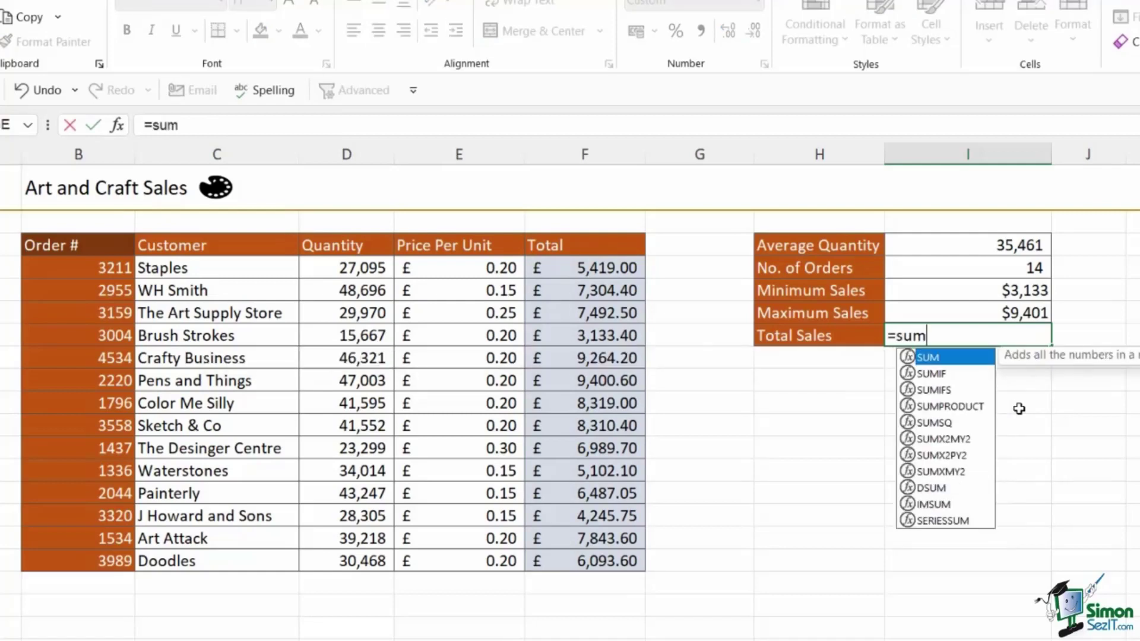
key(Tab)
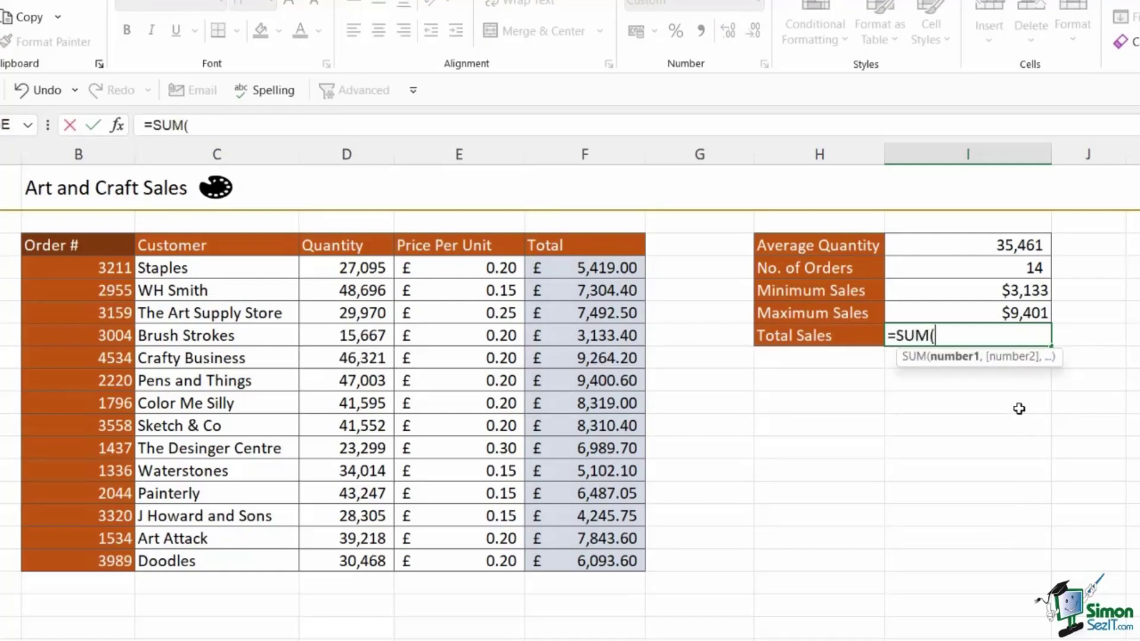
text(Tota)
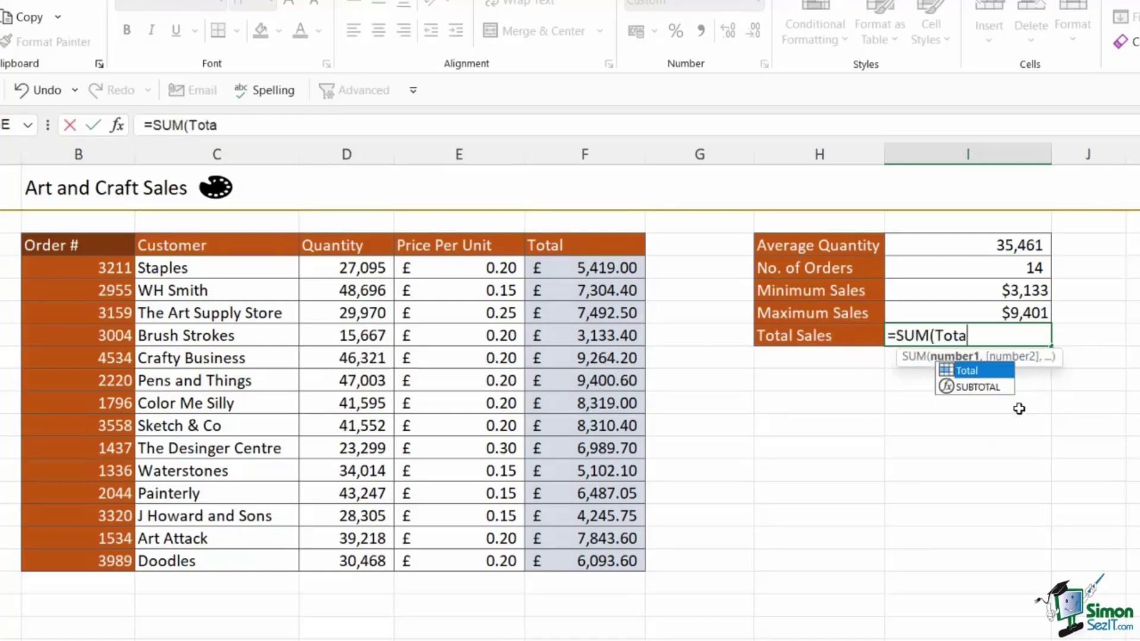
key(Tab)
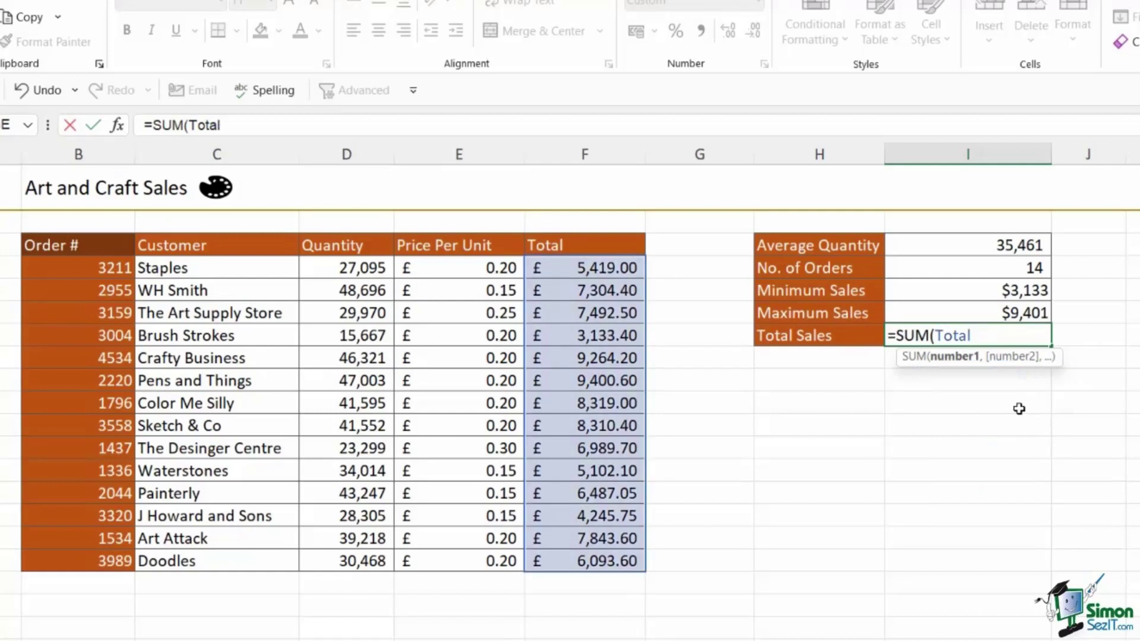
text())
key(Return)
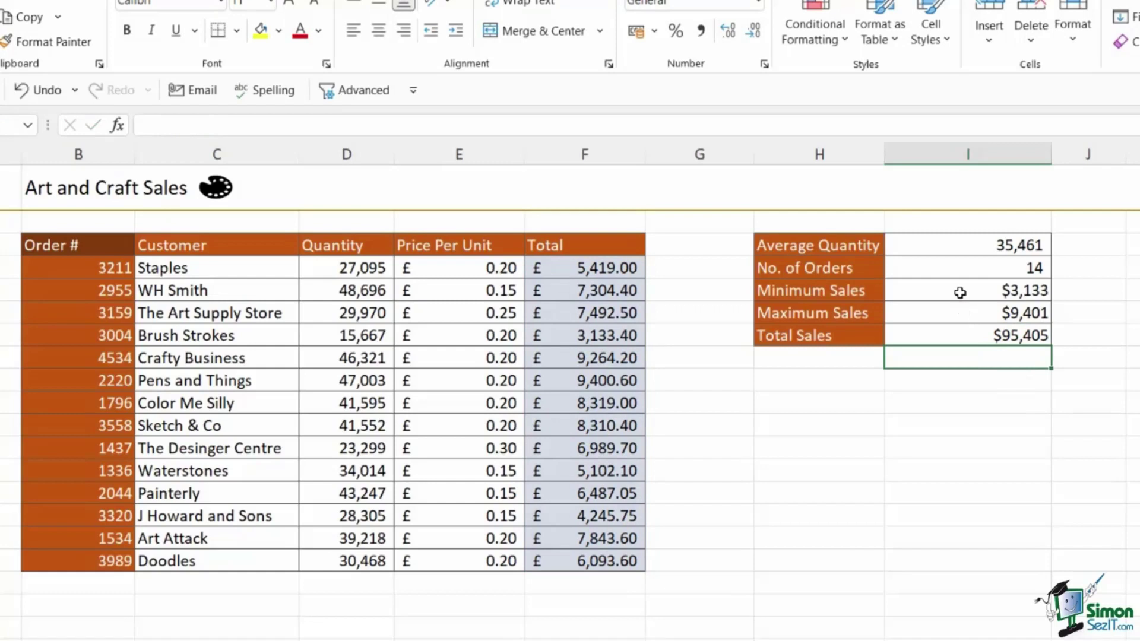
Format the Minimum, Maximum and Total Sales results in cells I5:I7 with the Accounting number format.
drag(962, 291, 960, 334)
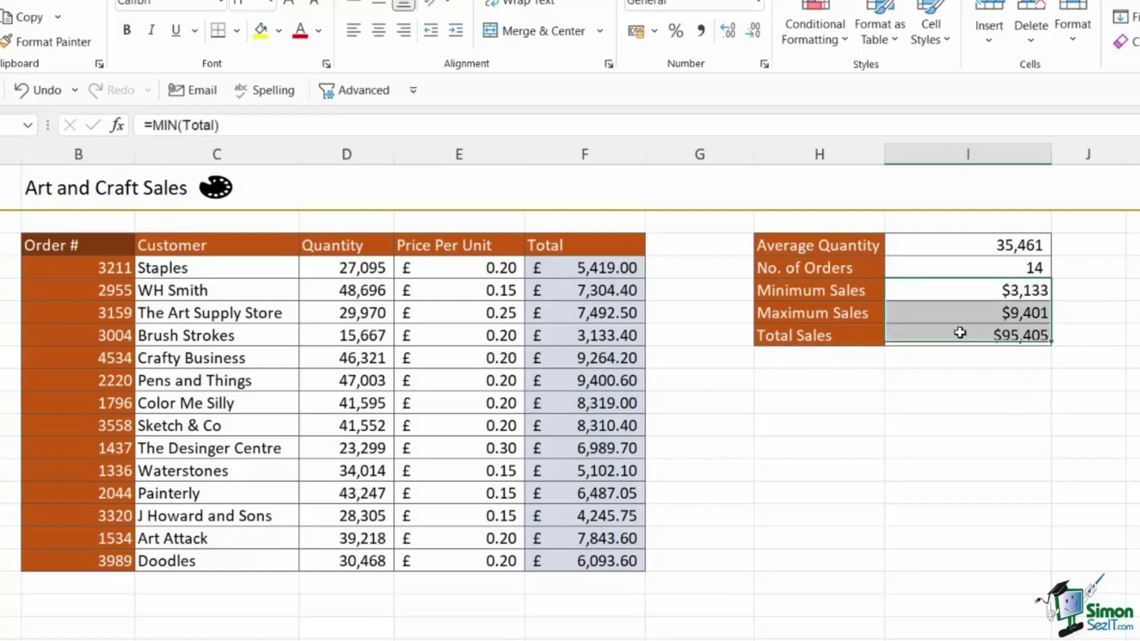
click(758, 3)
click(714, 176)
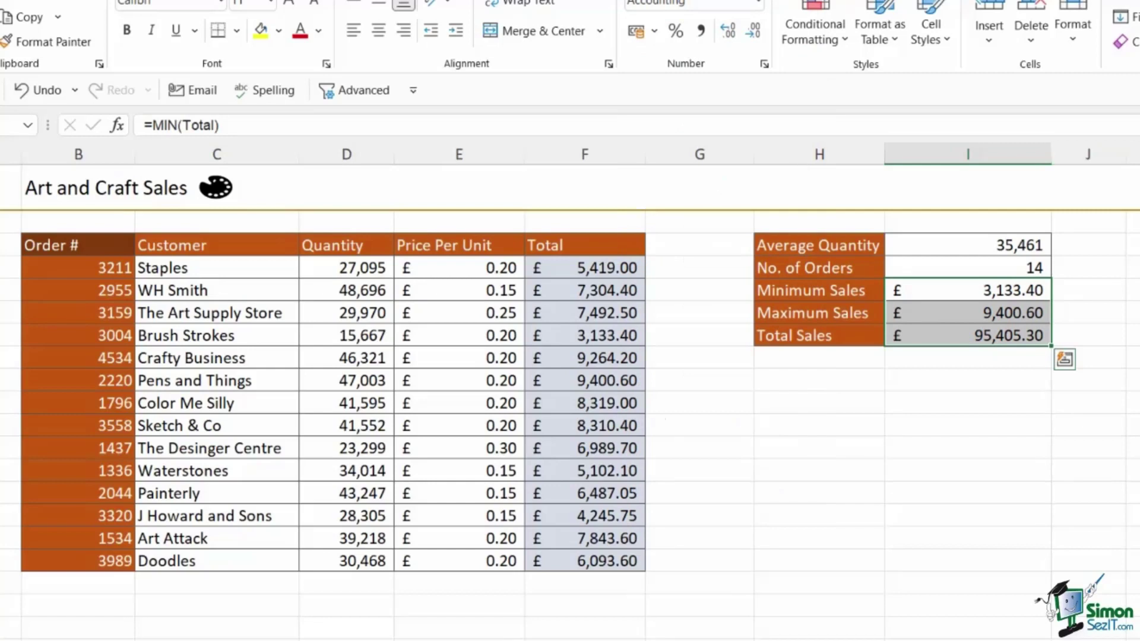
click(1133, 335)
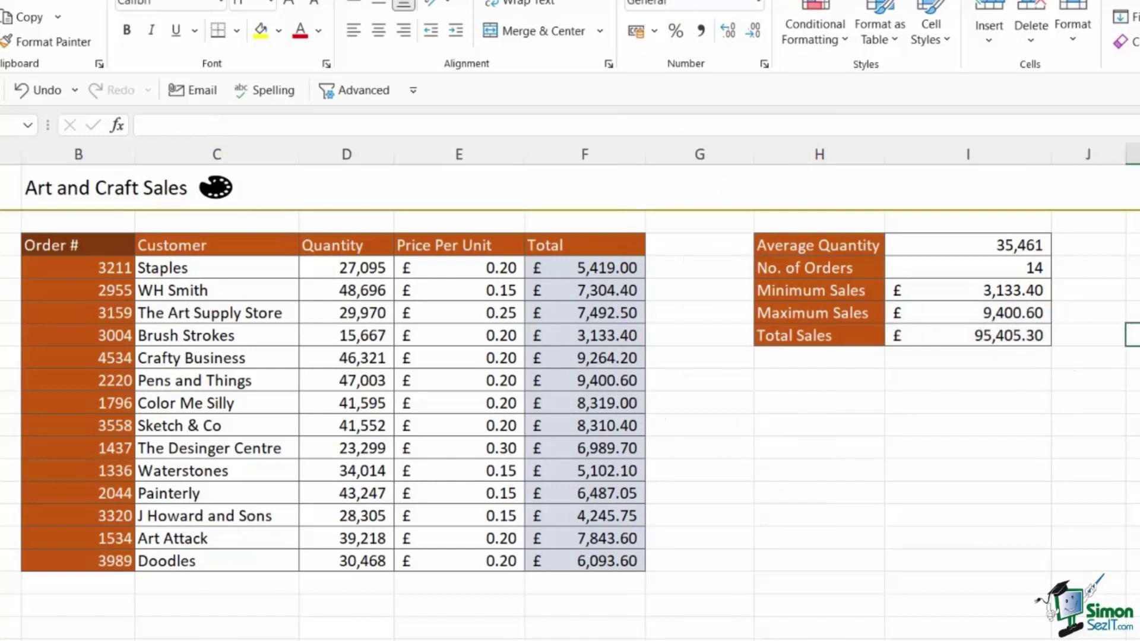
Review the formulas behind Minimum Sales, Maximum Sales and Total Sales in cells I5 to I7.
click(958, 292)
click(967, 316)
click(983, 328)
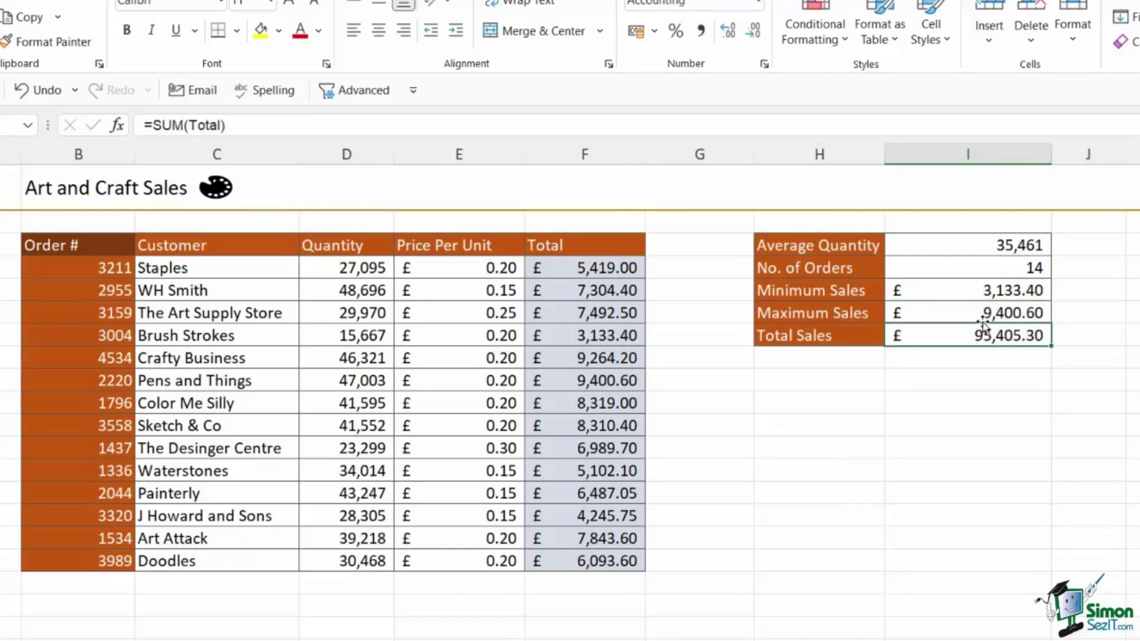
click(977, 289)
click(979, 313)
click(981, 333)
click(963, 291)
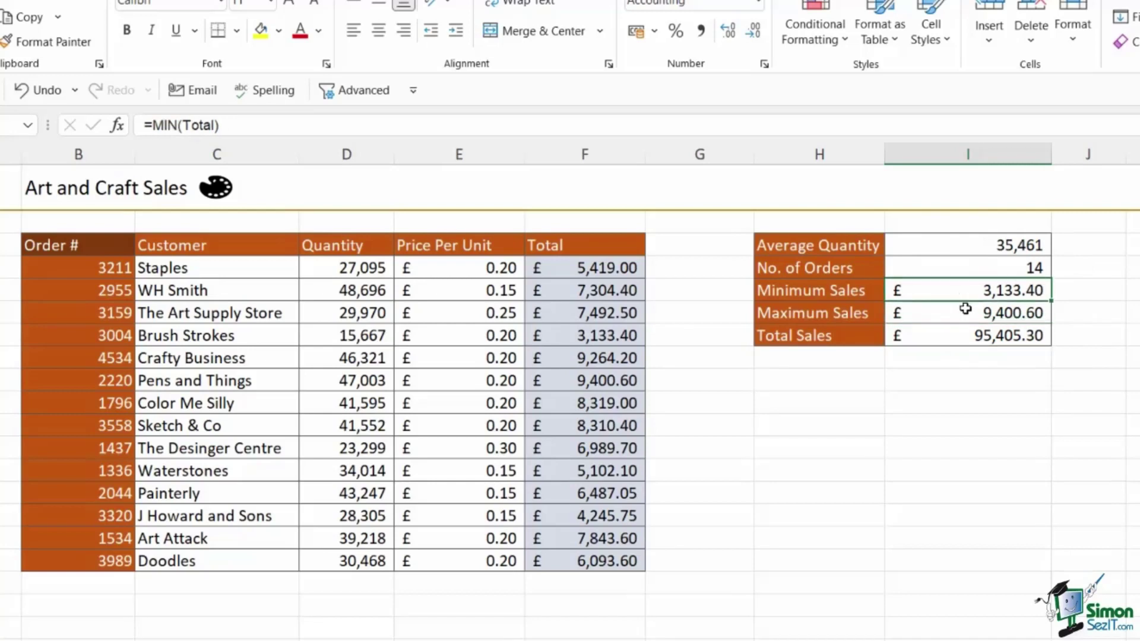
click(967, 312)
click(972, 333)
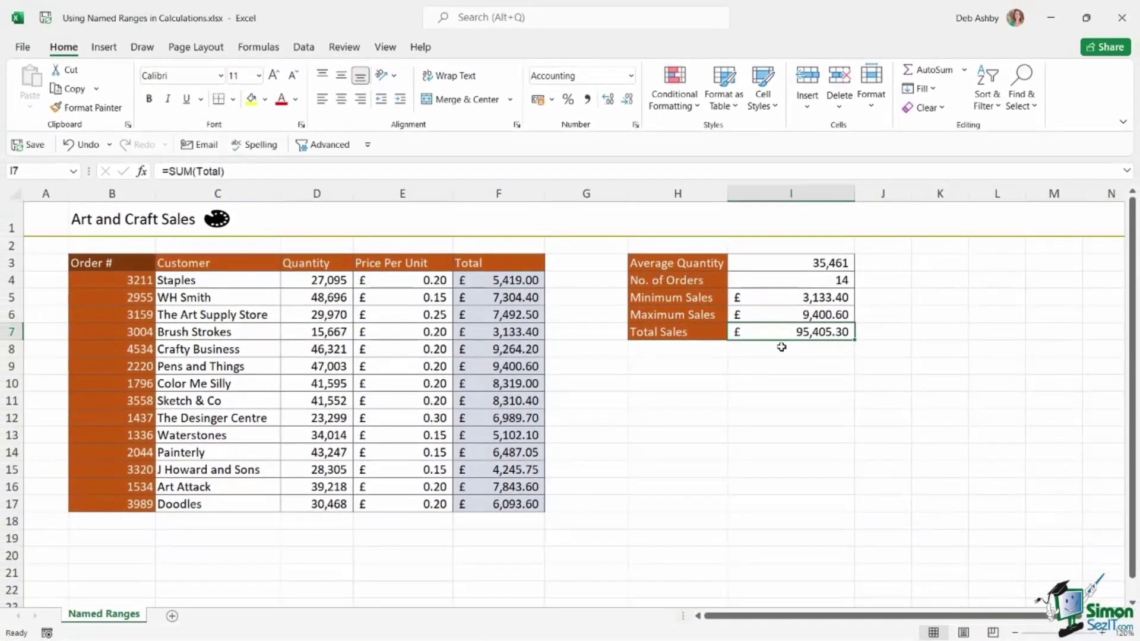
Delete the Total named range from the workbook's defined names using the Name Manager.
click(259, 47)
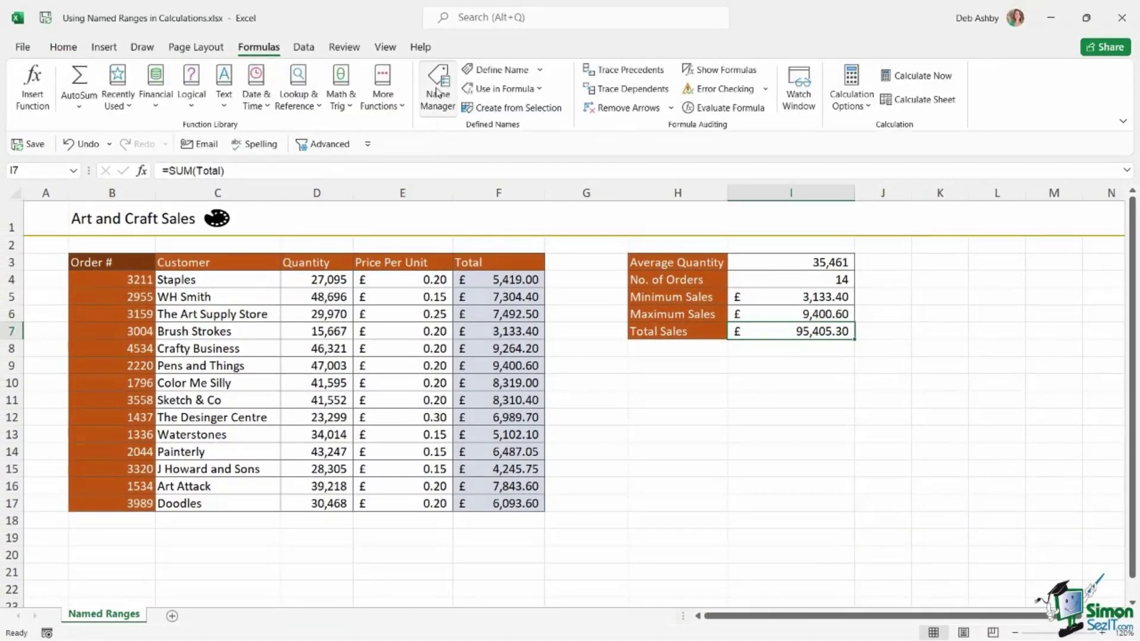
click(437, 92)
drag(473, 173, 364, 170)
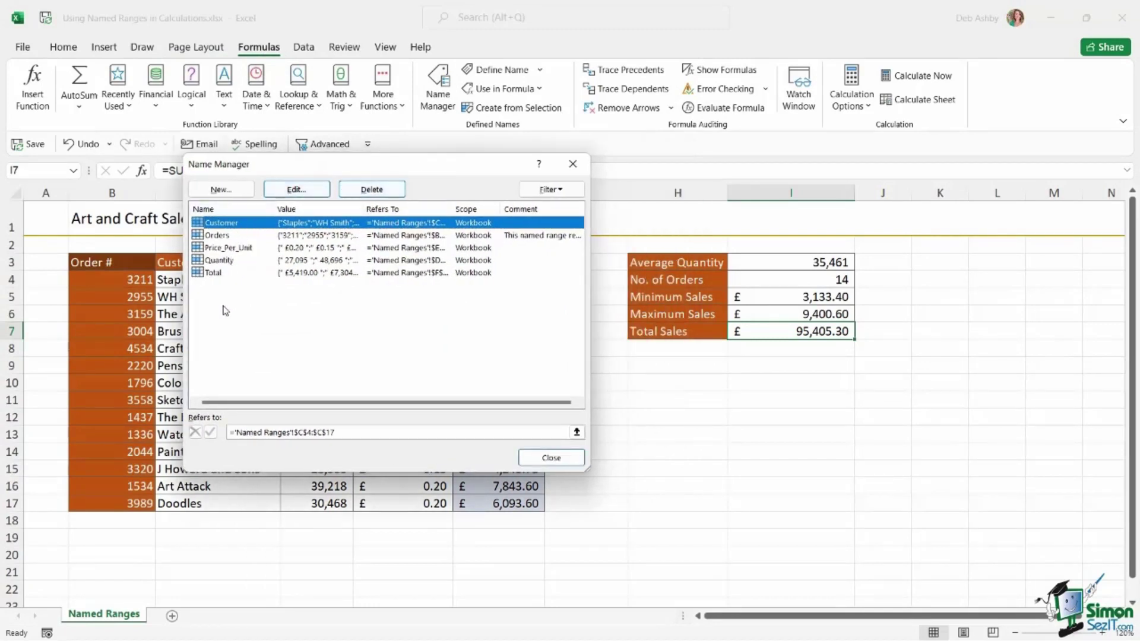
click(217, 273)
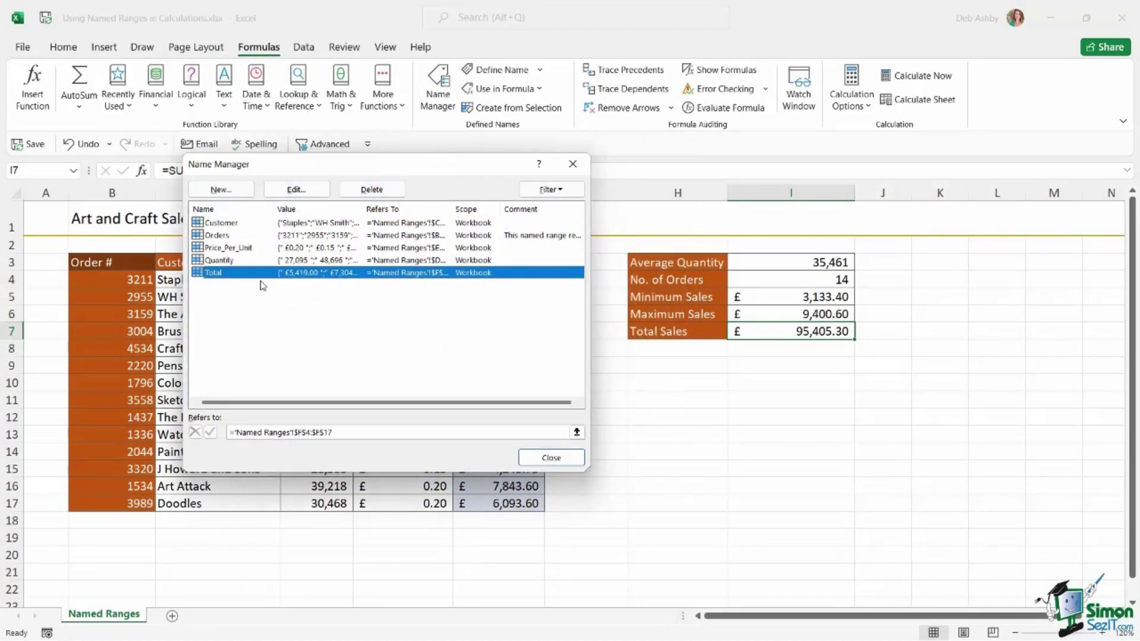
click(371, 190)
click(546, 367)
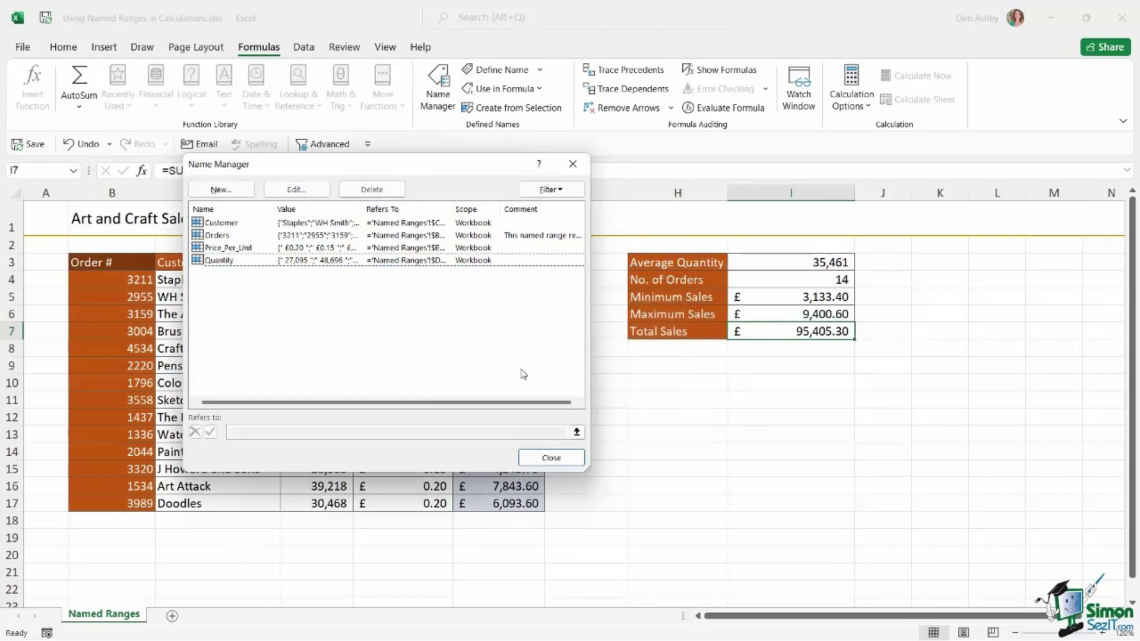
click(559, 458)
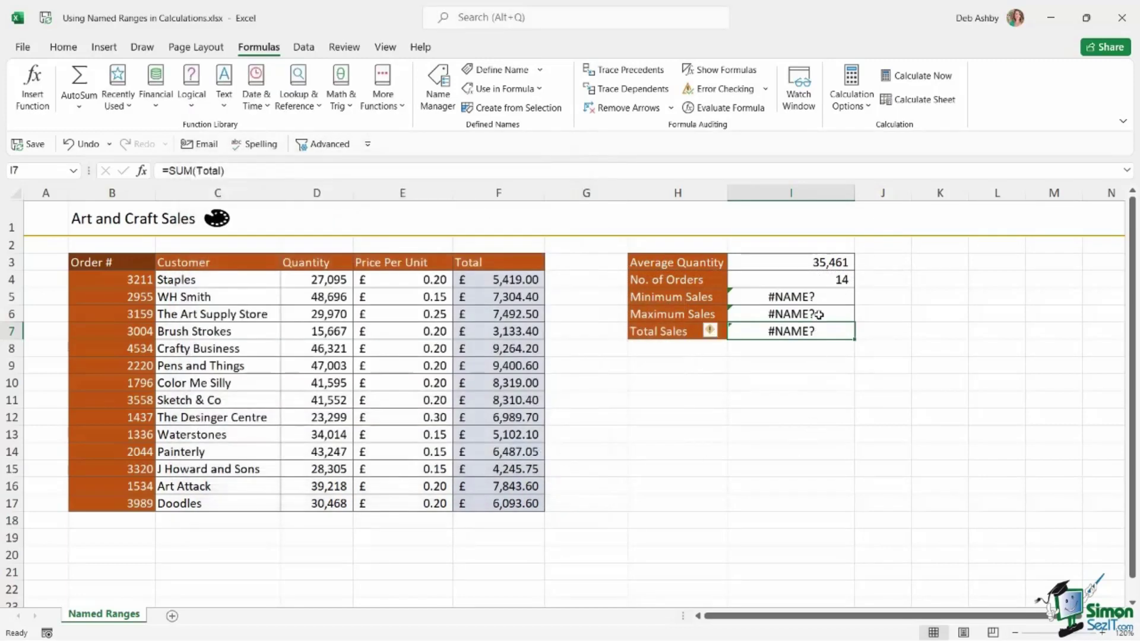
Inspect the cells that depend on the deleted name, I5:I7, and the Minimum Sales formula in I5.
drag(831, 298, 834, 337)
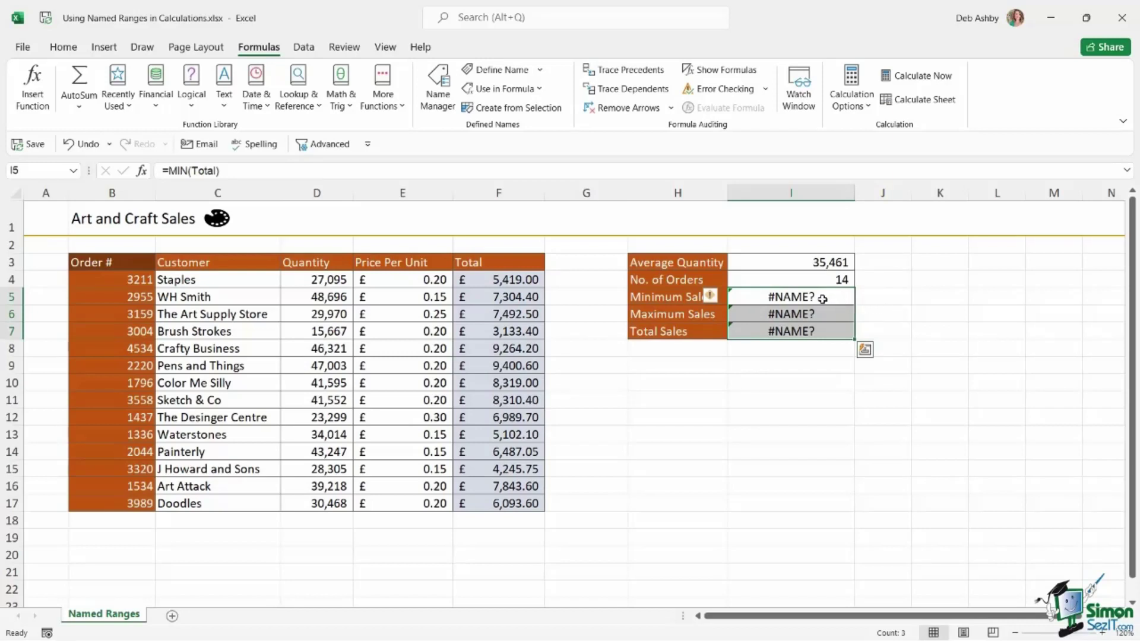
double_click(800, 298)
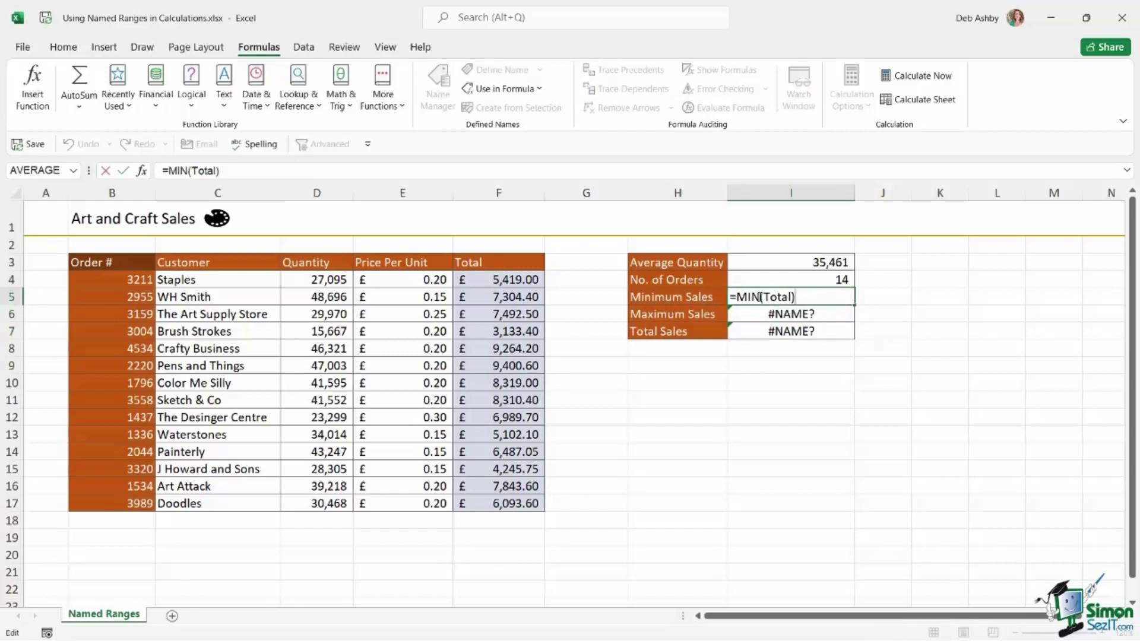
double_click(747, 297)
key(ctrl+Return)
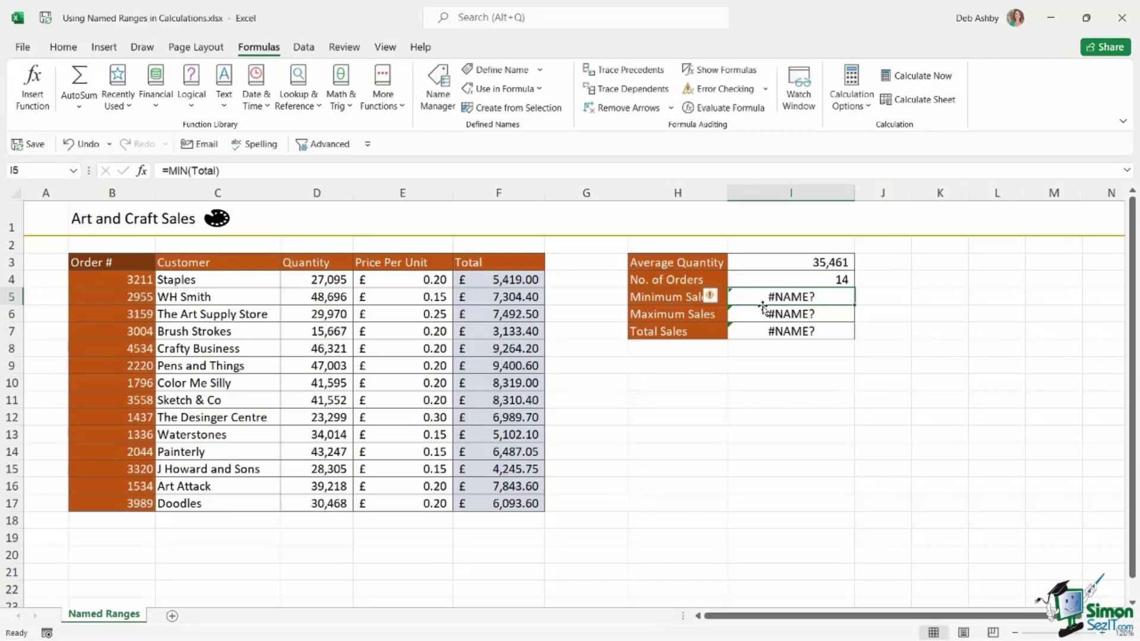
Replace the Total name in the Minimum Sales formula in I5 with the cells F4:F17, giving =MIN(F4#).
double_click(799, 297)
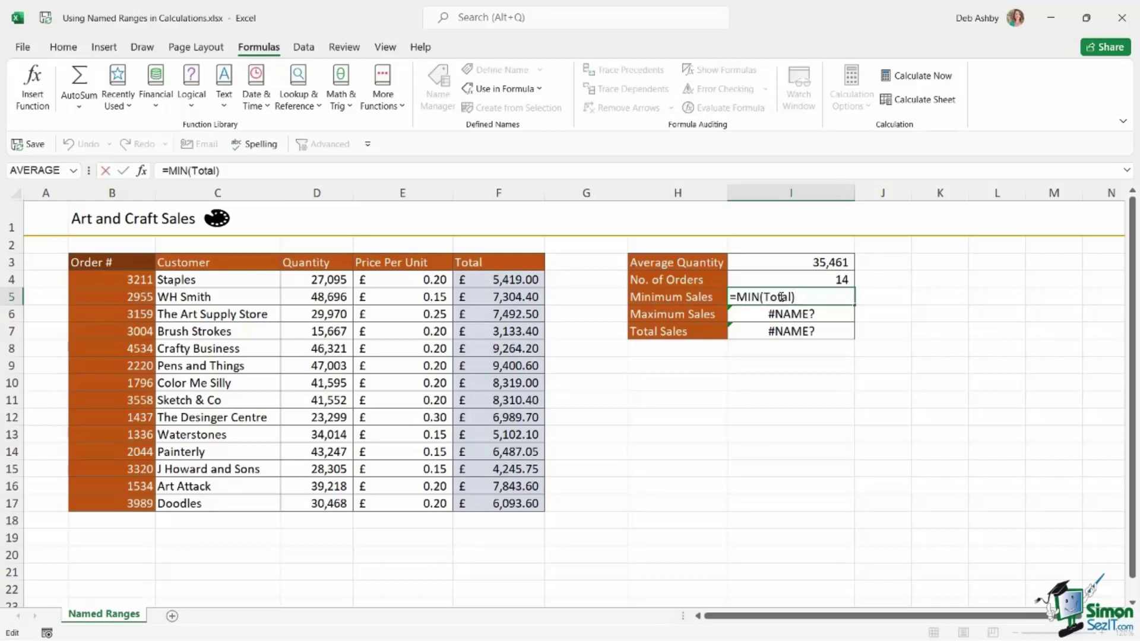
key(BackSpace)
key(BackSpace)
key(BackSpace)
key(BackSpace)
key(BackSpace)
key(BackSpace)
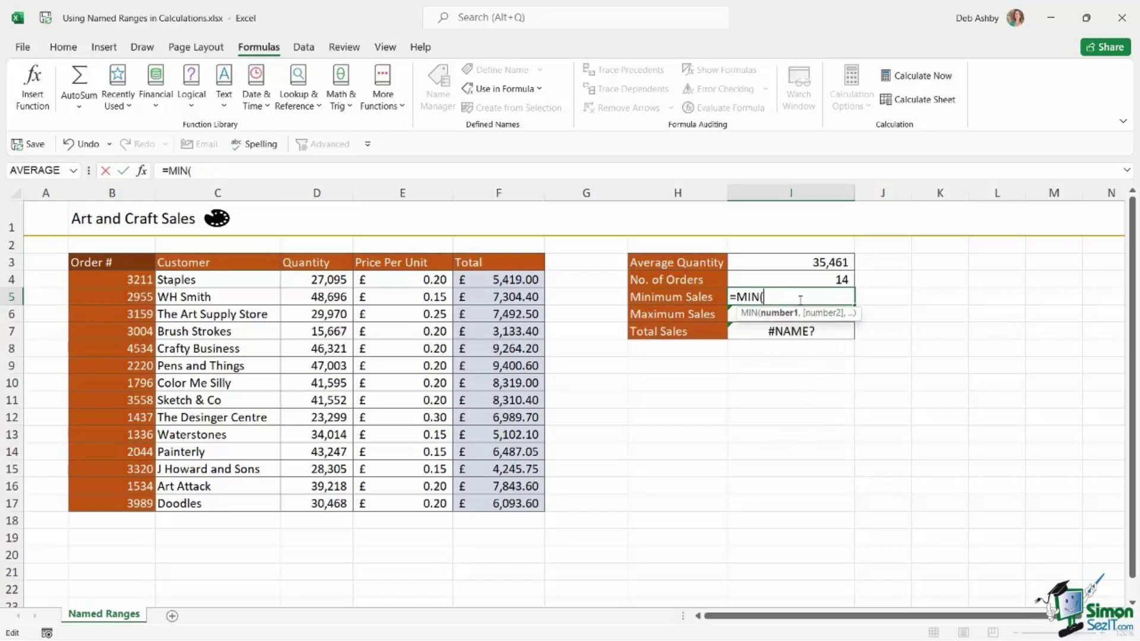
drag(486, 280, 486, 500)
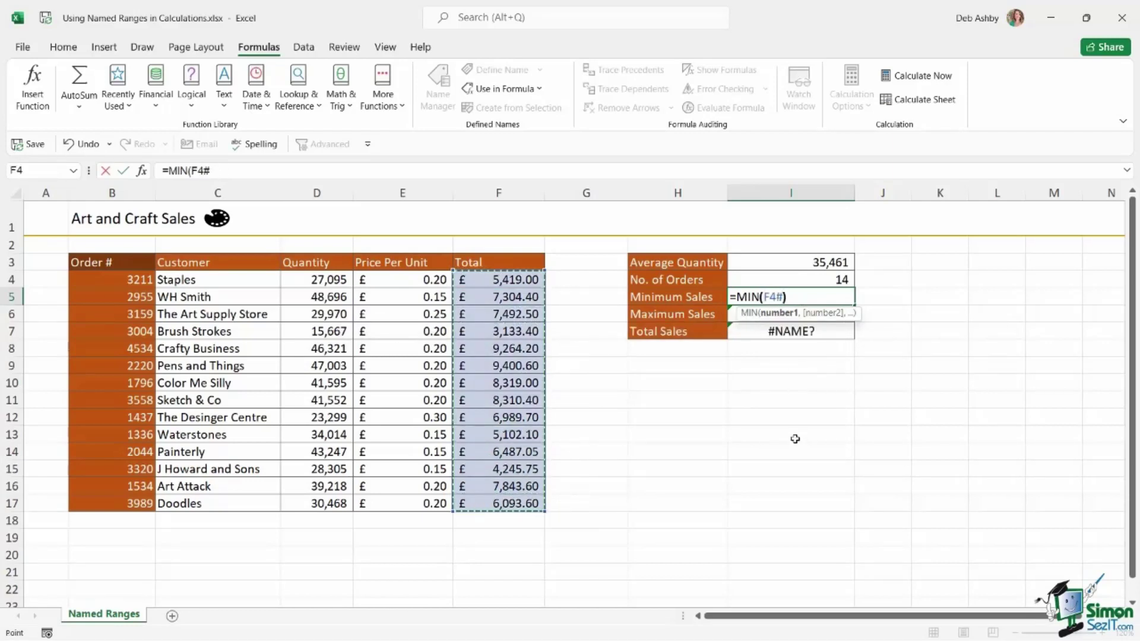
text())
key(Return)
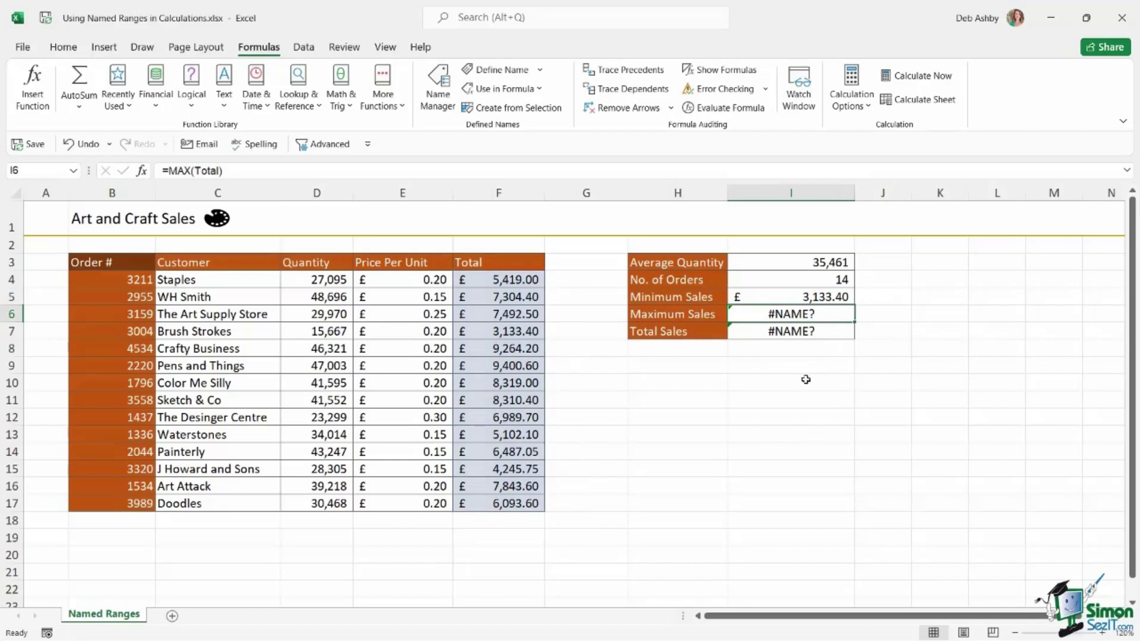
Recreate the Total named range from F3:F17 using the top row as its name, and check the formulas in I6 and I7.
drag(498, 265, 499, 503)
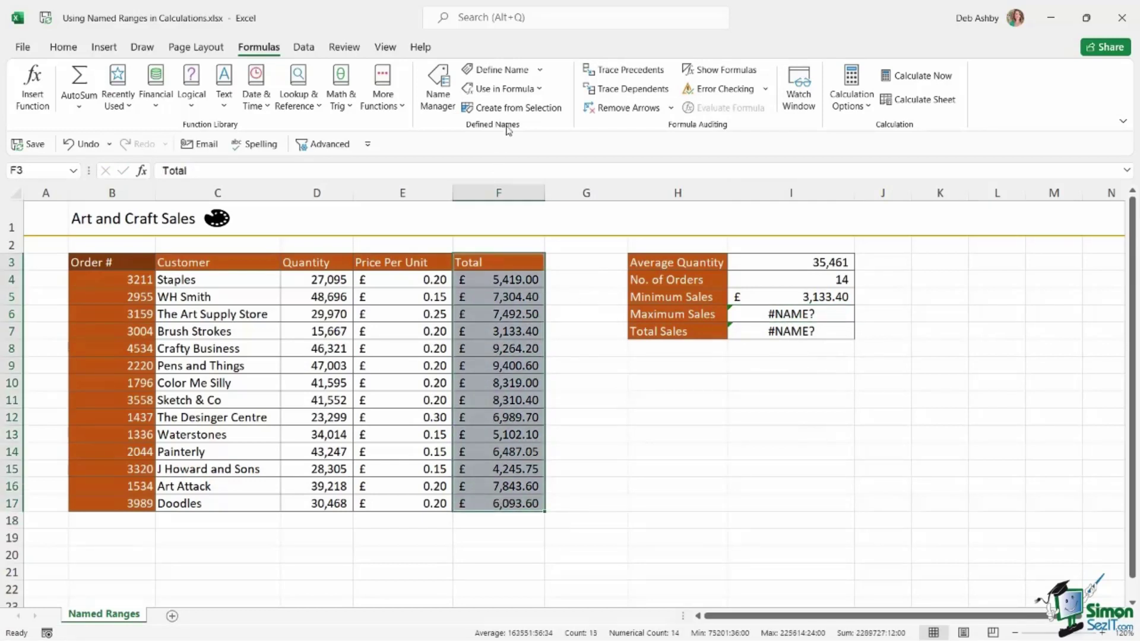
click(514, 110)
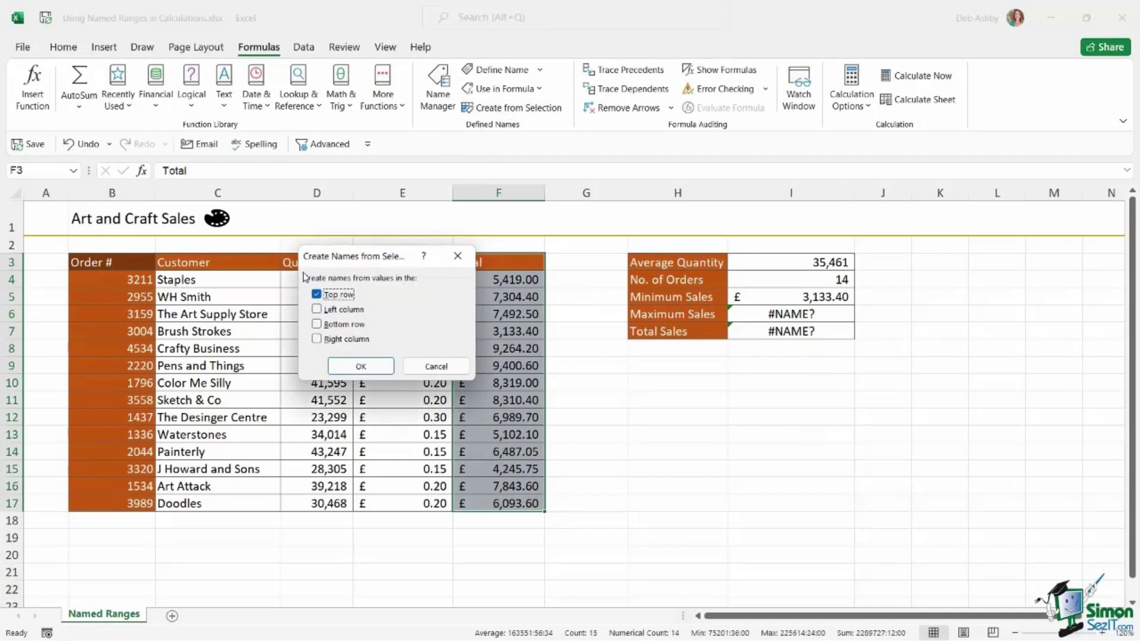
click(355, 364)
click(772, 316)
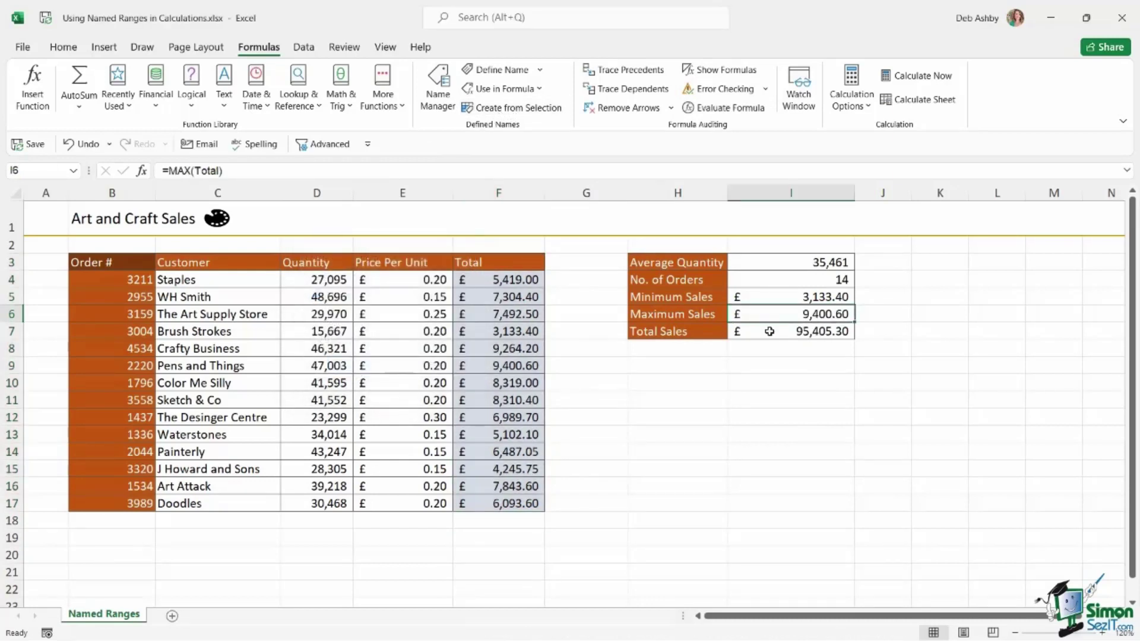
click(770, 335)
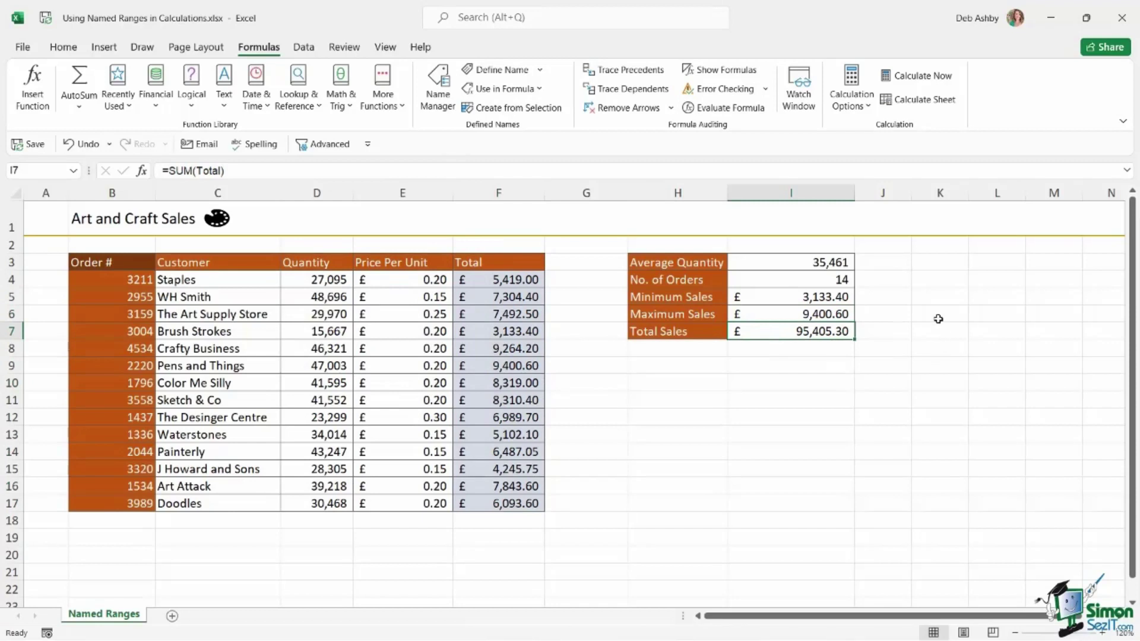
click(936, 318)
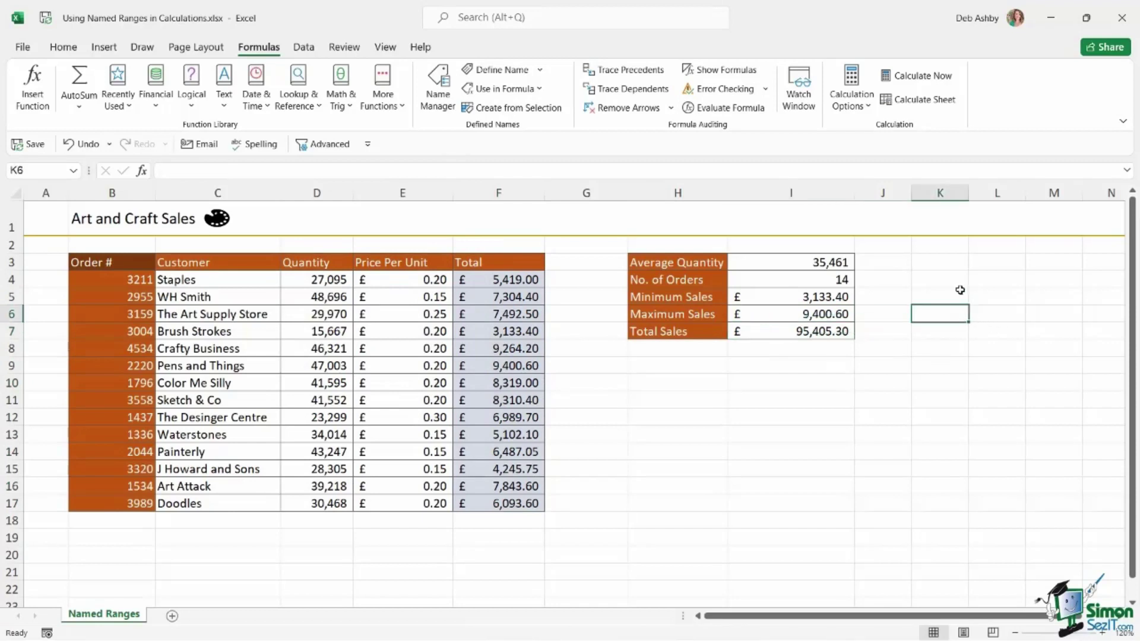